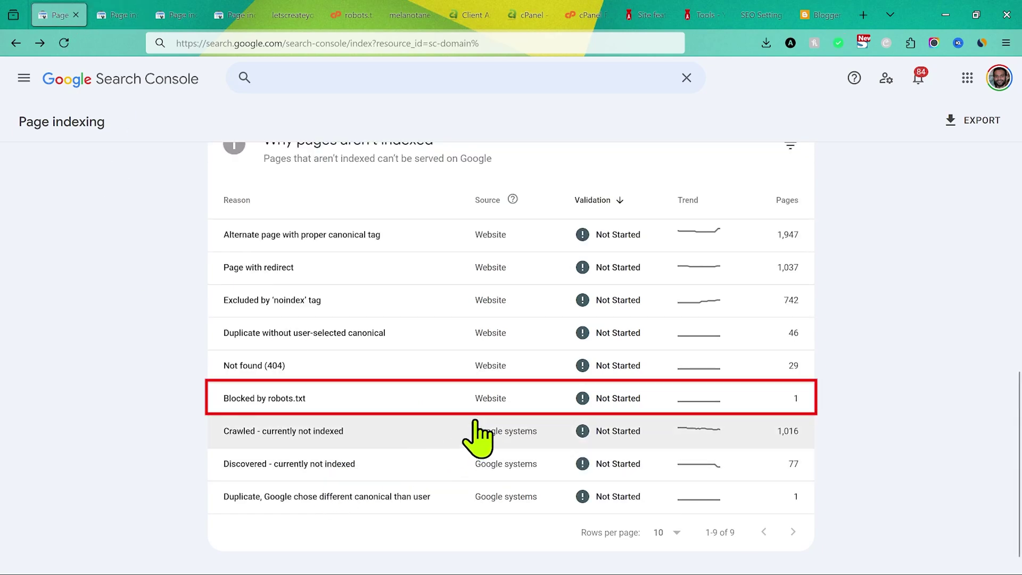
# Open the Blocked by robots.txt report and view the robots.txt rule blocking the wp-admin example URL.
pyautogui.click(179, 15)
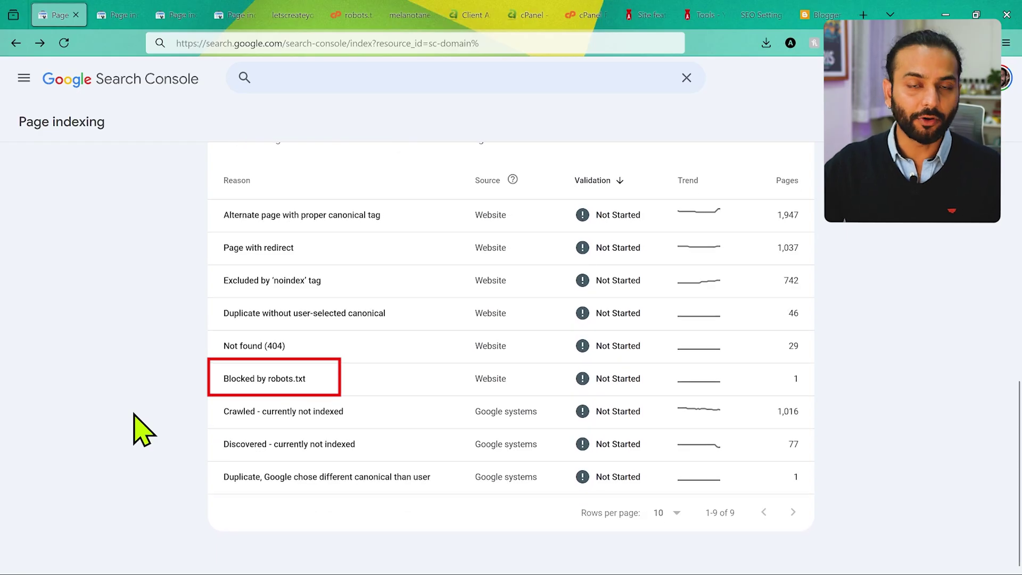
pyautogui.click(371, 378)
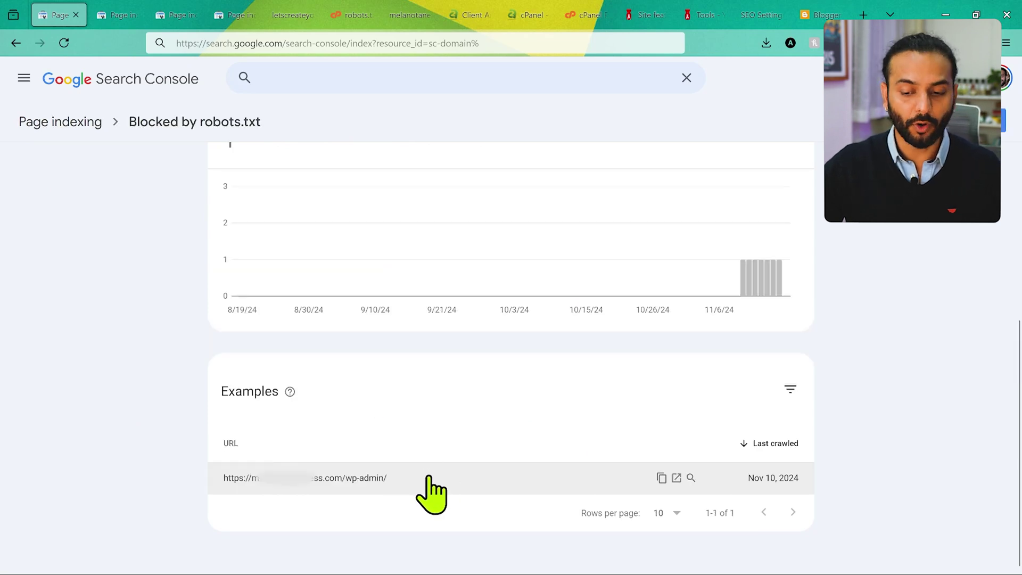
pyautogui.click(466, 476)
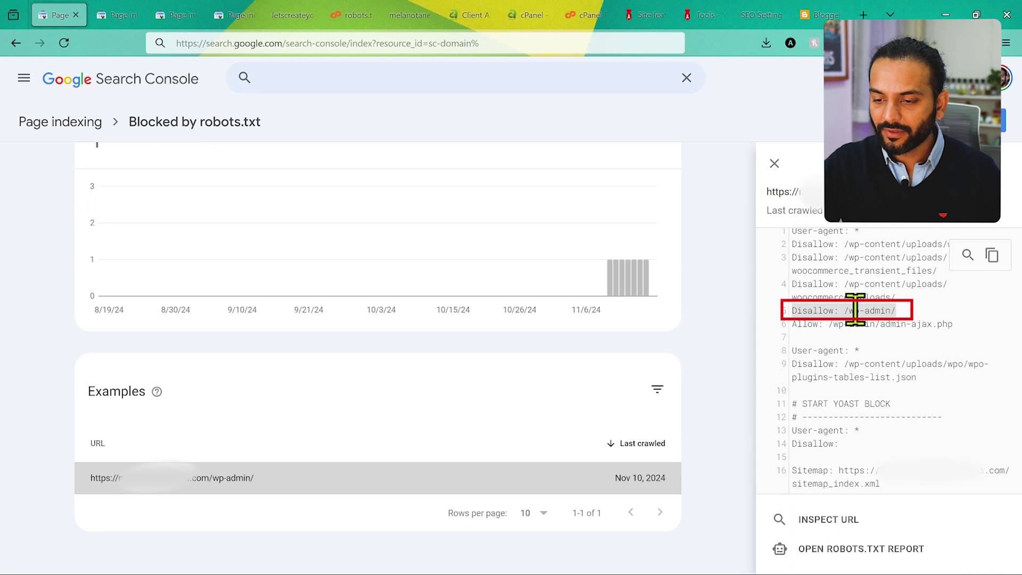
pyautogui.moveTo(246, 482)
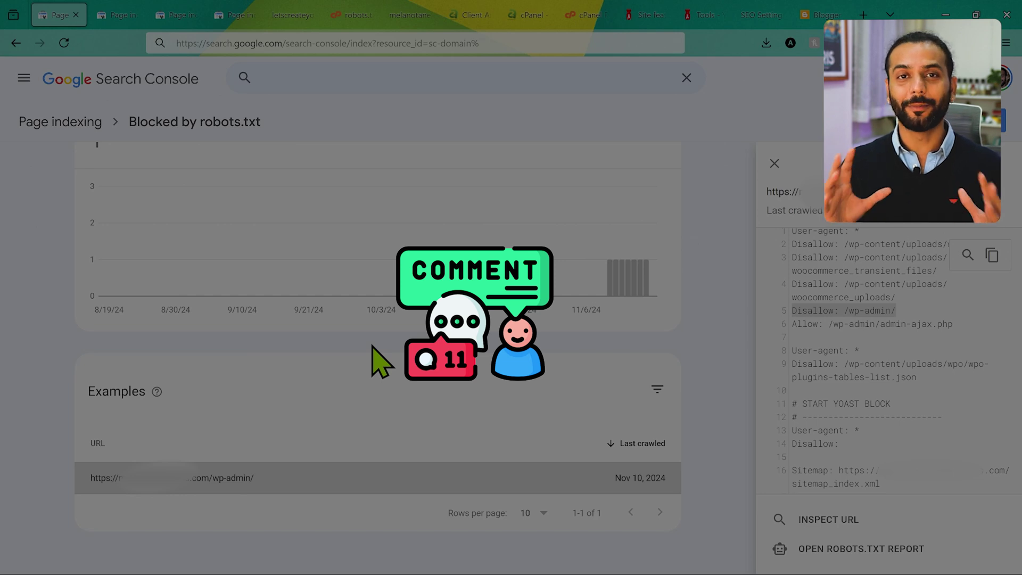
# Switch to the report listing the six blocked letscreateyourwebsite.com pages and open letscreateyourwebsite.com/robots.txt in a new tab.
pyautogui.click(235, 16)
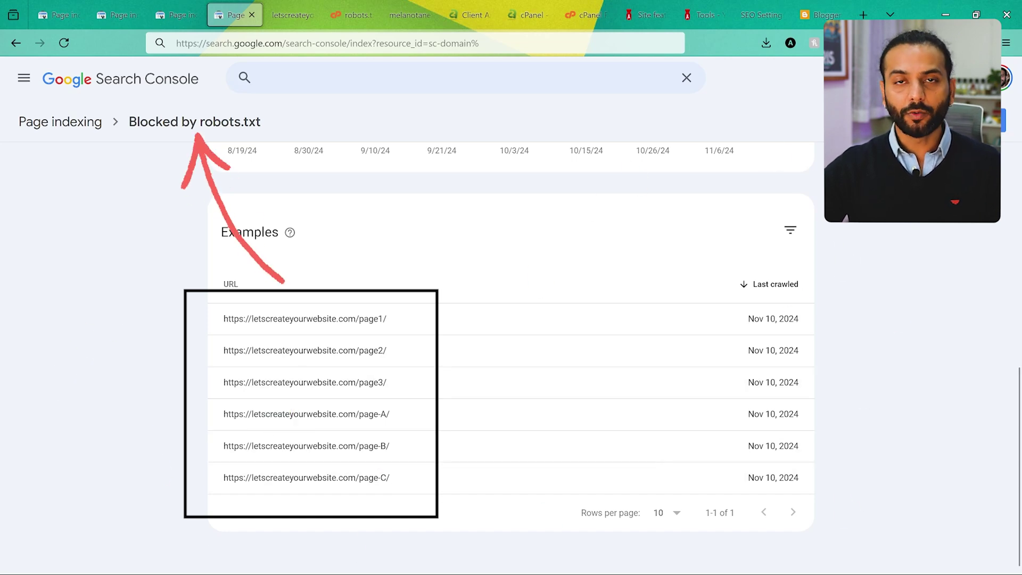
pyautogui.hotkey('ctrl', 't')
pyautogui.write('letscreateyourwebsite.com/rob')
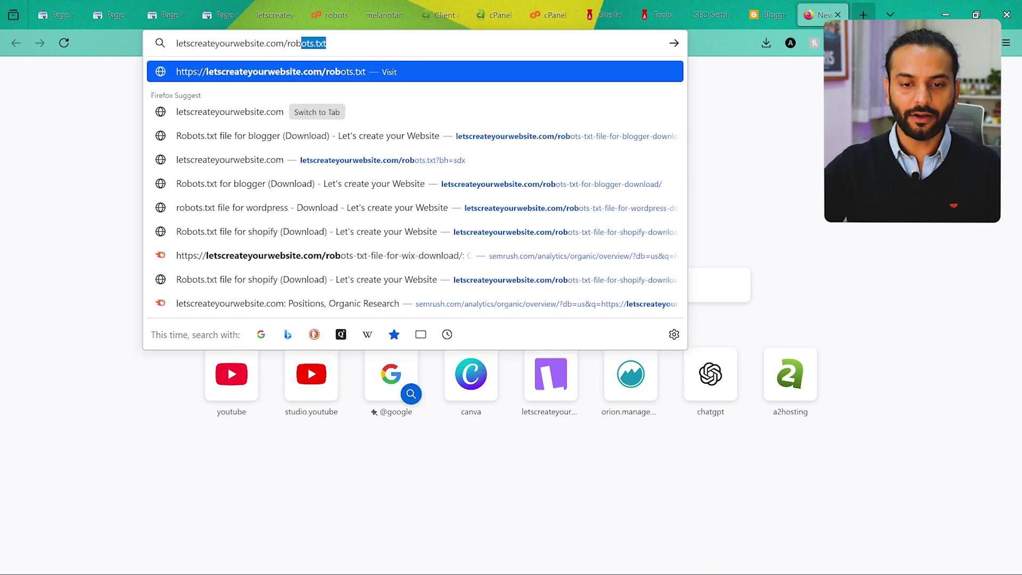
pyautogui.press('Return')
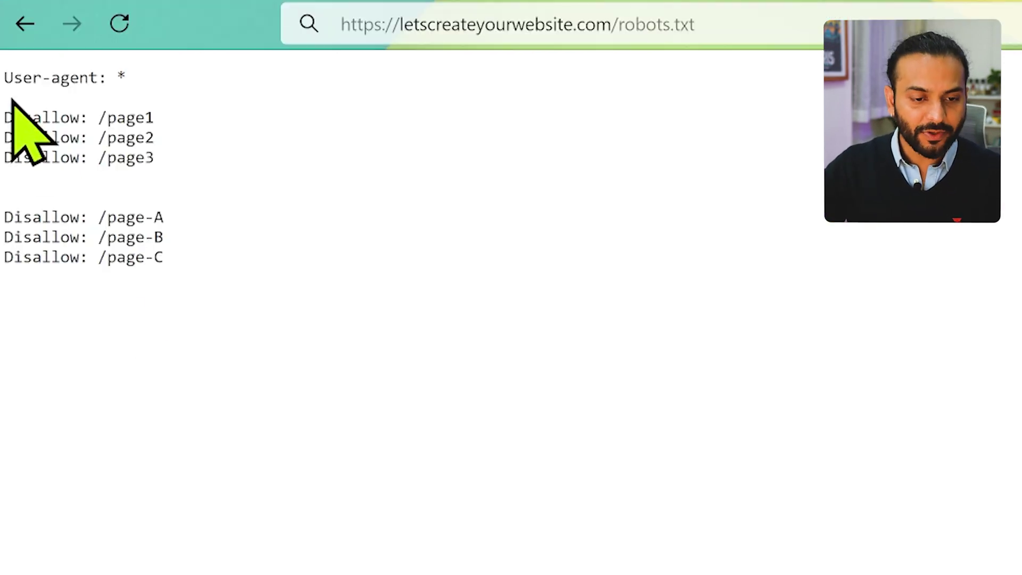
# Examine the robots.txt user-agent line and the Disallow rules for page1 to page3 and page-A to page-C.
pyautogui.moveTo(7, 79); pyautogui.dragTo(130, 83)
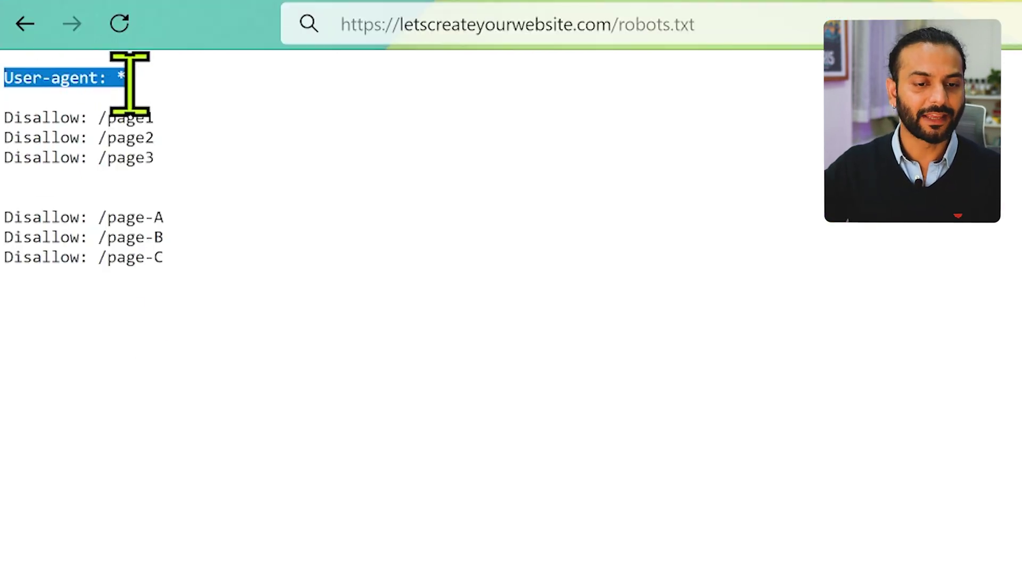
pyautogui.click(130, 82)
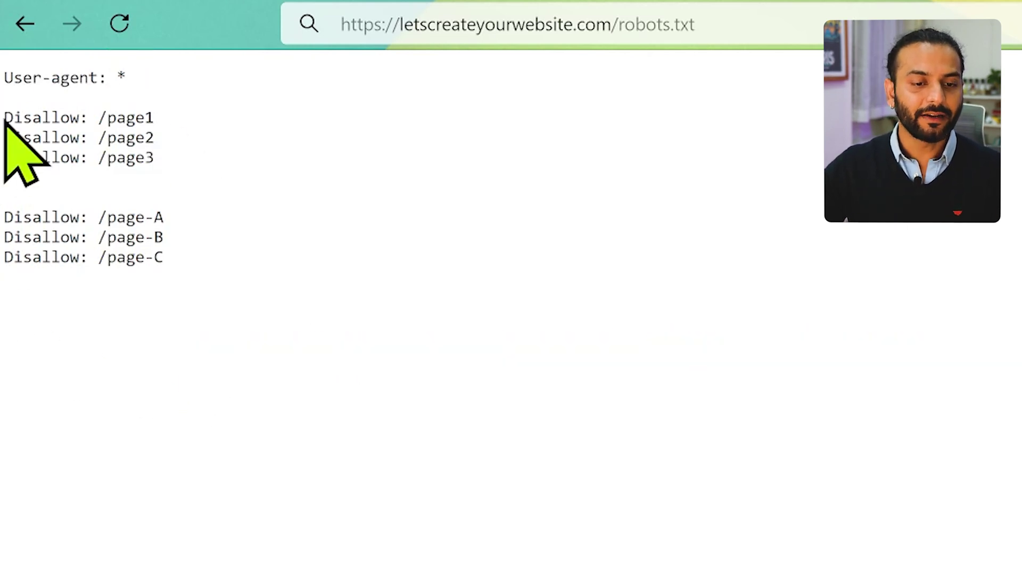
pyautogui.moveTo(4, 118); pyautogui.dragTo(155, 118)
pyautogui.moveTo(4, 137); pyautogui.dragTo(159, 139)
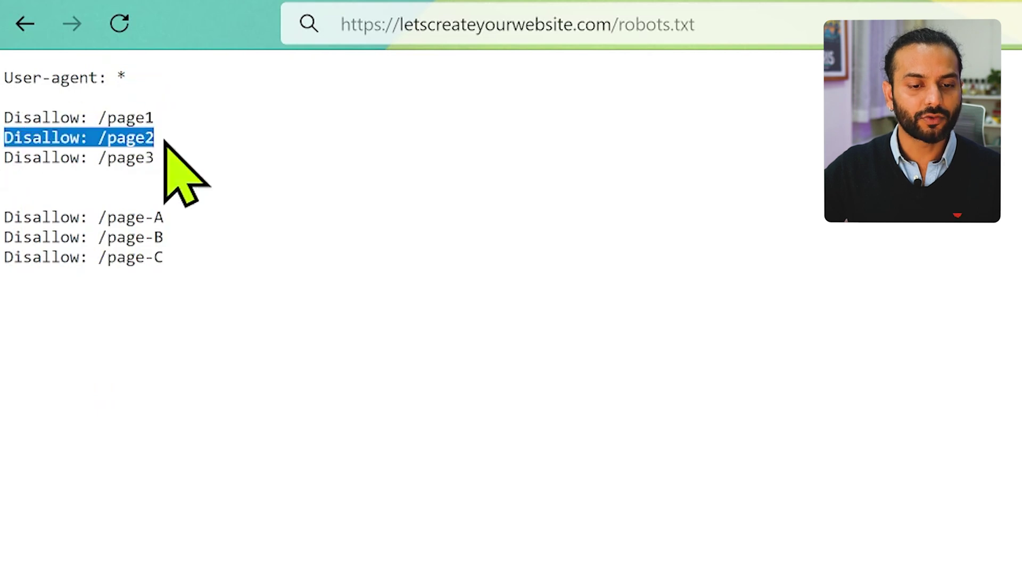
pyautogui.moveTo(14, 158); pyautogui.dragTo(246, 165)
pyautogui.moveTo(2, 218); pyautogui.dragTo(206, 266)
pyautogui.click(208, 266)
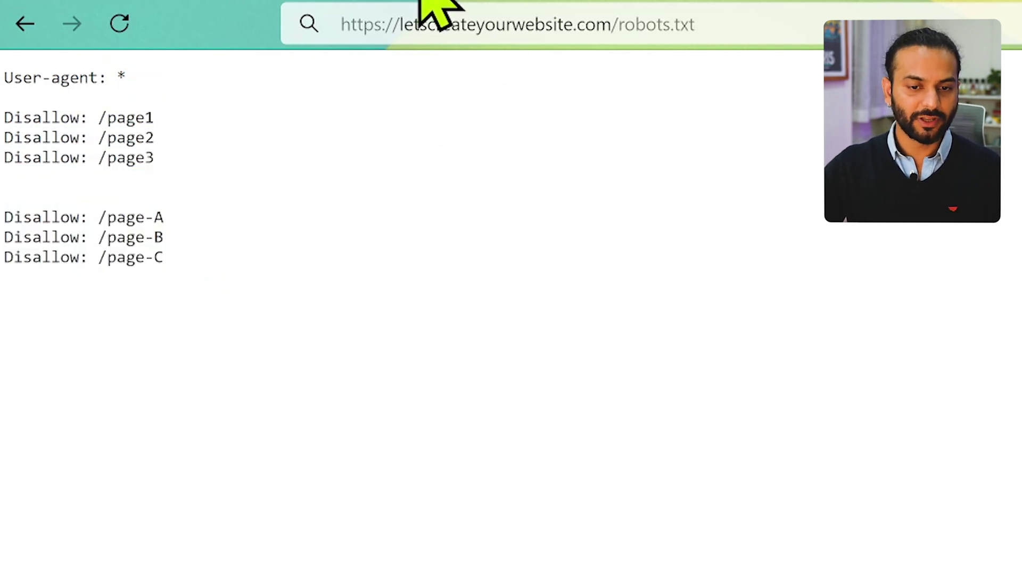
# Place the robots.txt tab directly beside the Search Console report tab and switch between the two pages.
pyautogui.click(428, 1)
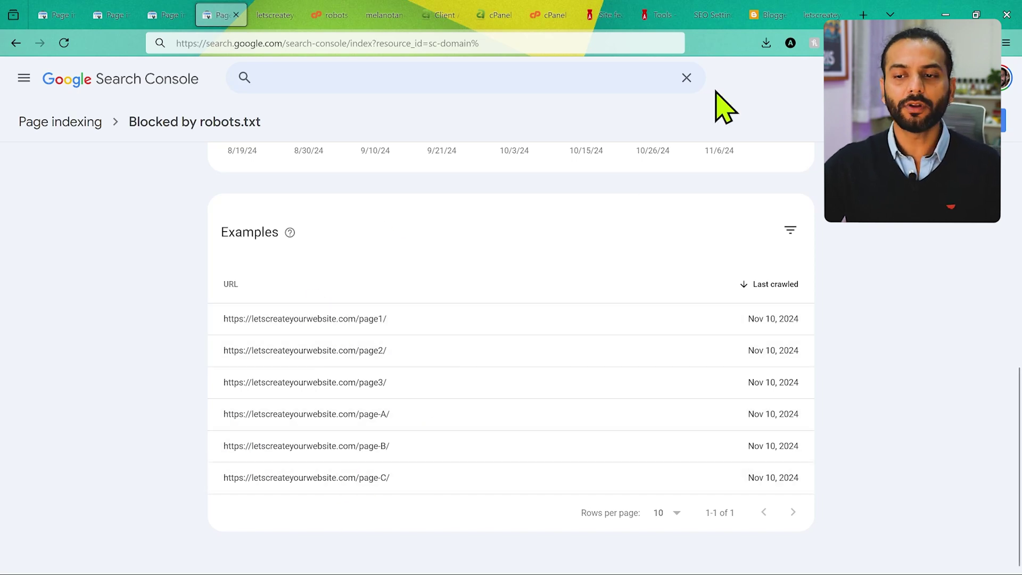
pyautogui.moveTo(822, 15); pyautogui.dragTo(277, 50)
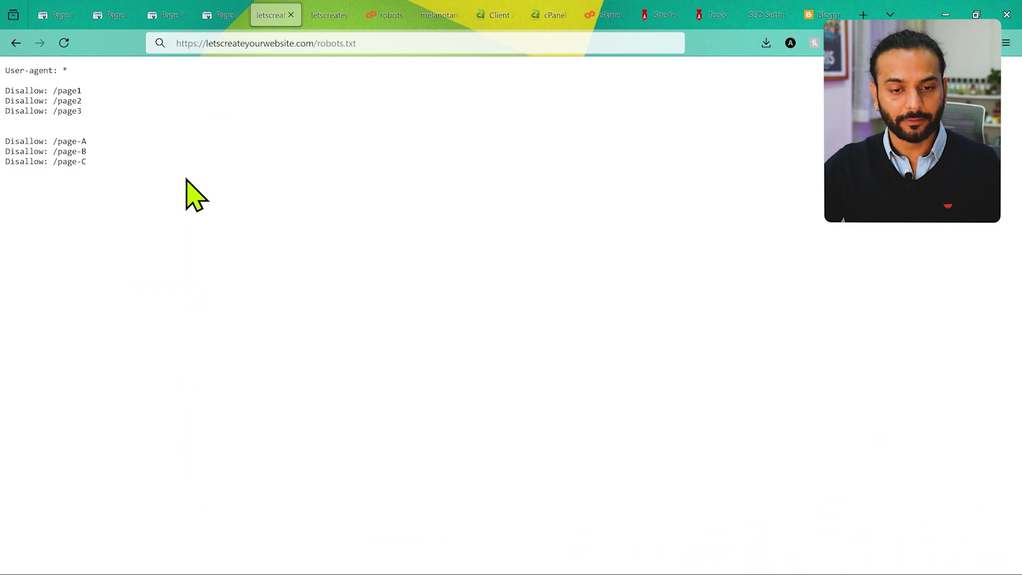
pyautogui.click(221, 15)
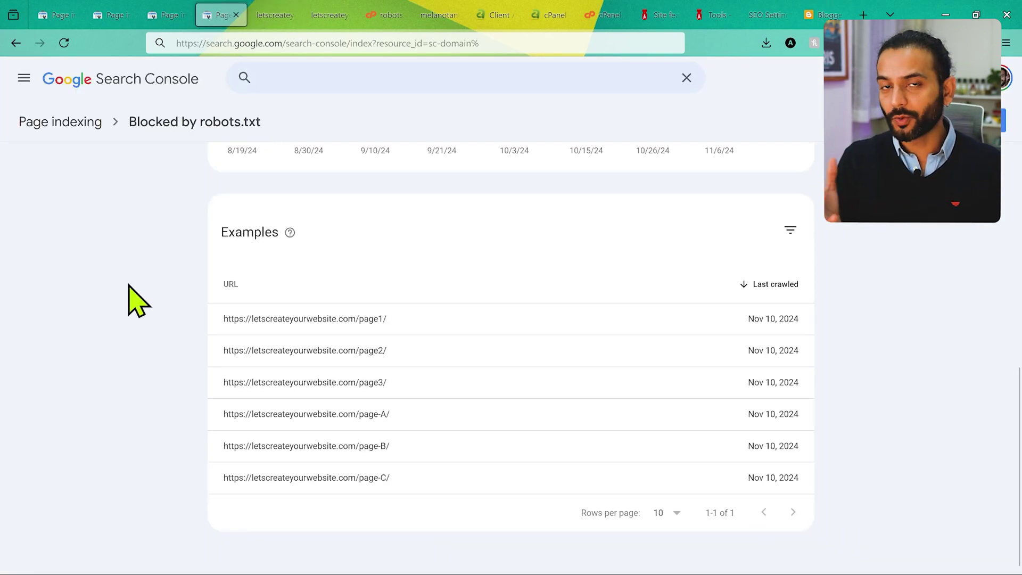
pyautogui.click(274, 16)
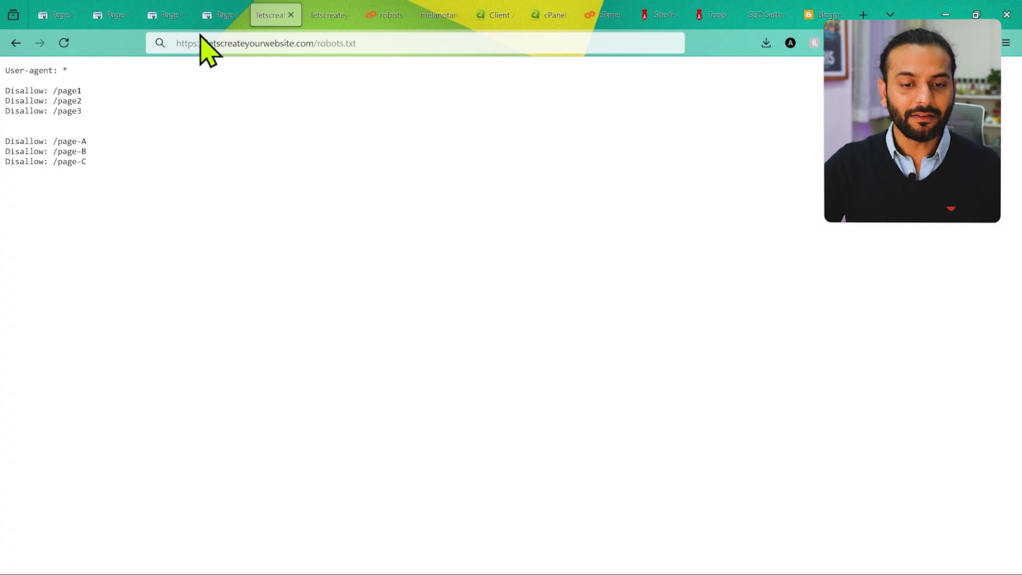
# Compare the blocked URLs in the report with the robots.txt Disallow rules for page1 to page3 and page-A to page-C.
pyautogui.click(217, 19)
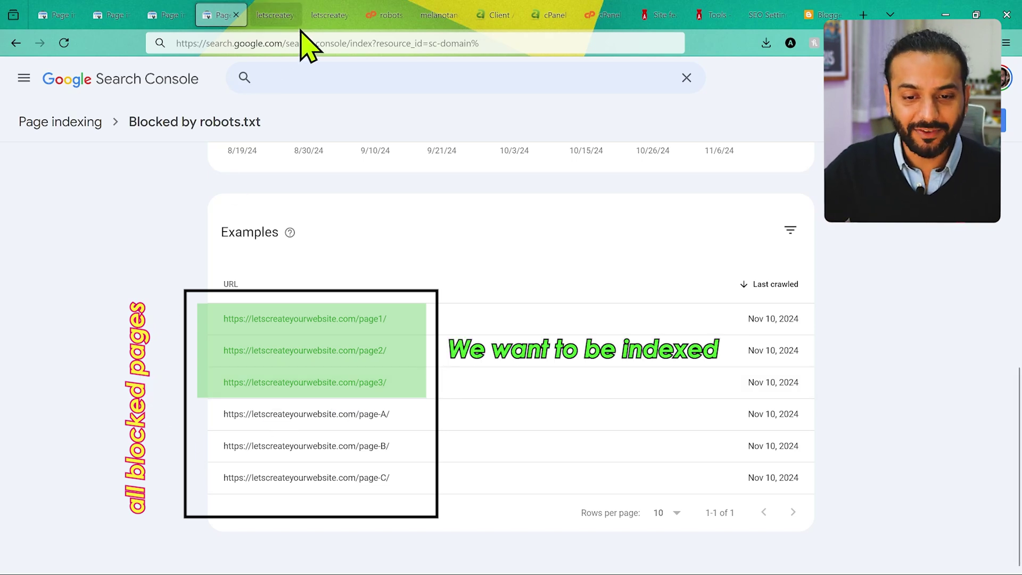
pyautogui.click(282, 17)
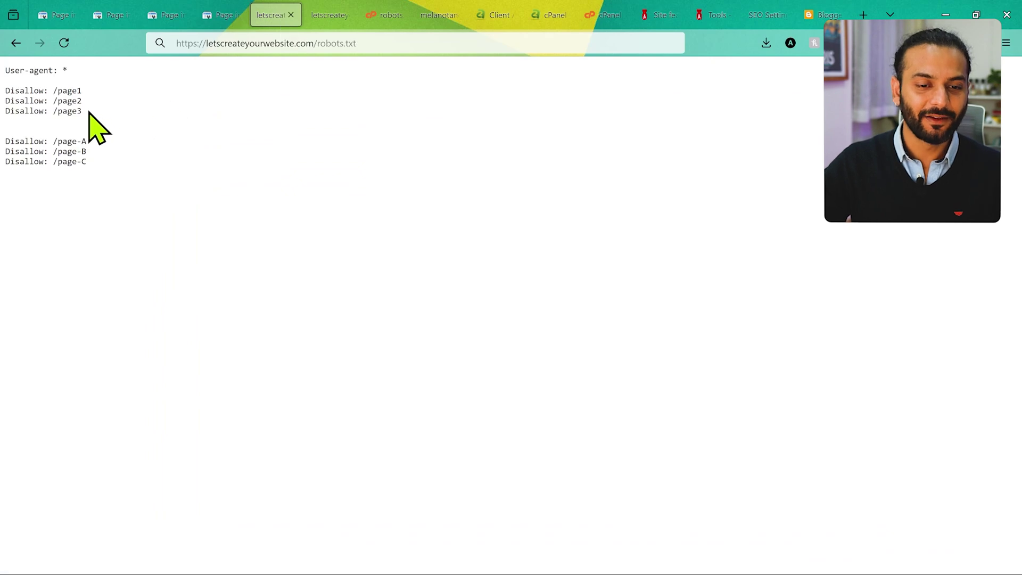
pyautogui.moveTo(92, 113); pyautogui.dragTo(1, 101)
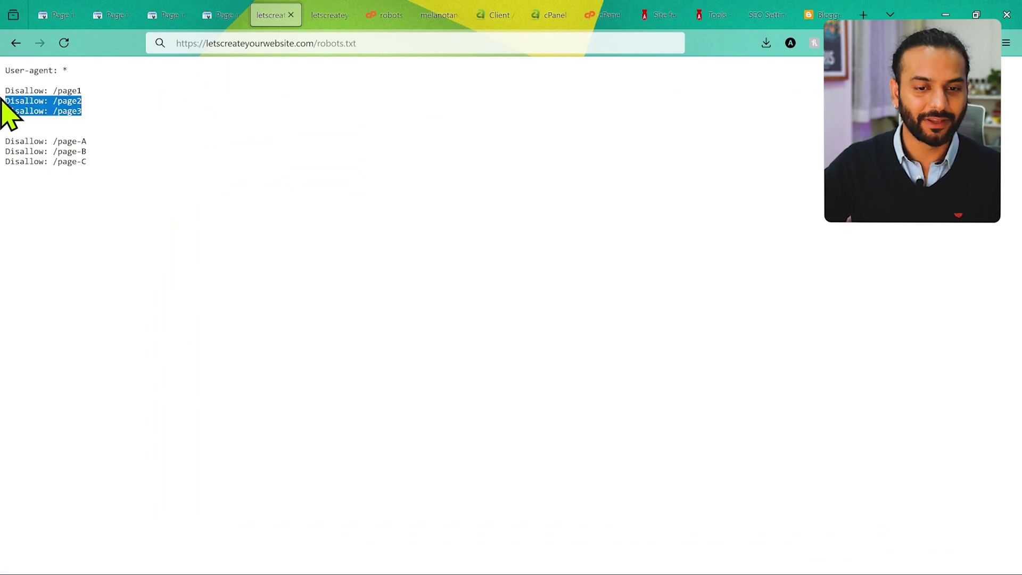
pyautogui.click(223, 16)
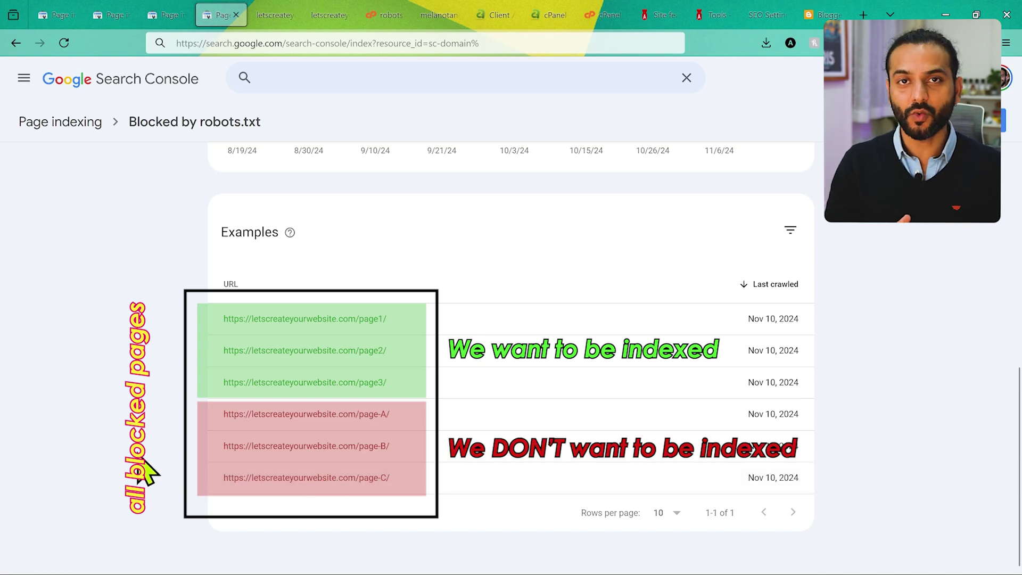
pyautogui.click(274, 16)
pyautogui.moveTo(99, 162); pyautogui.dragTo(16, 137)
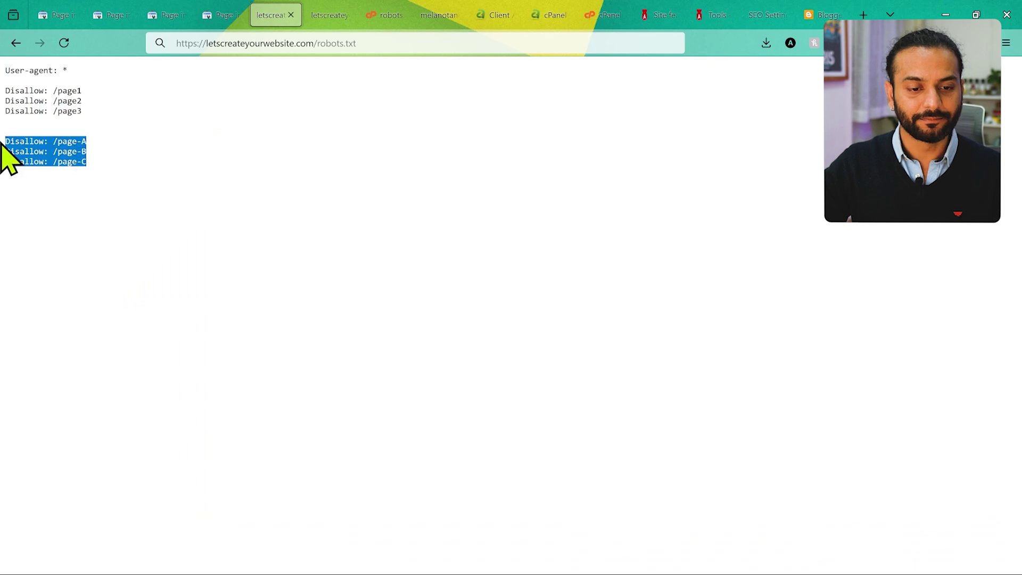
pyautogui.click(85, 213)
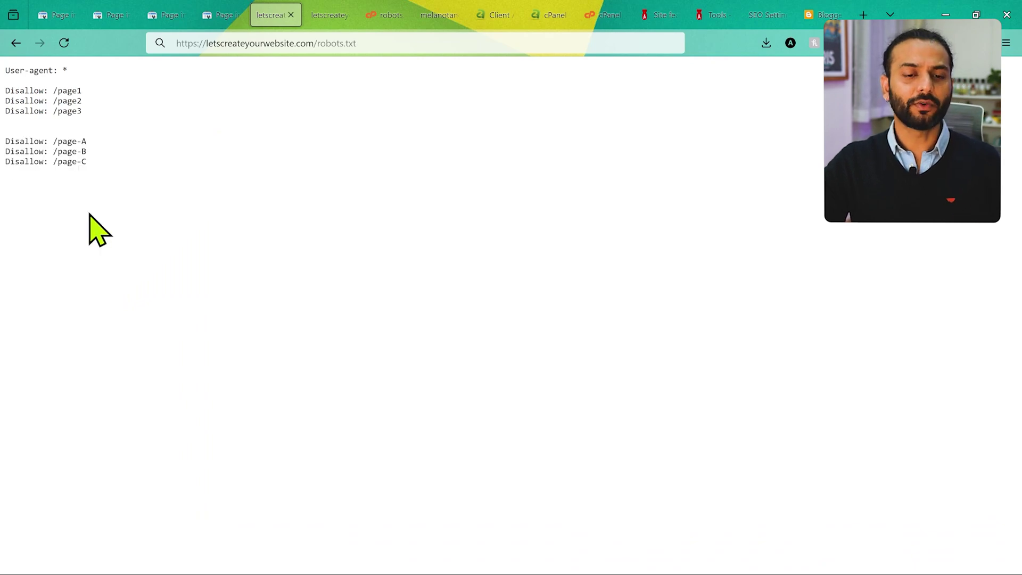
pyautogui.moveTo(83, 112); pyautogui.dragTo(4, 91)
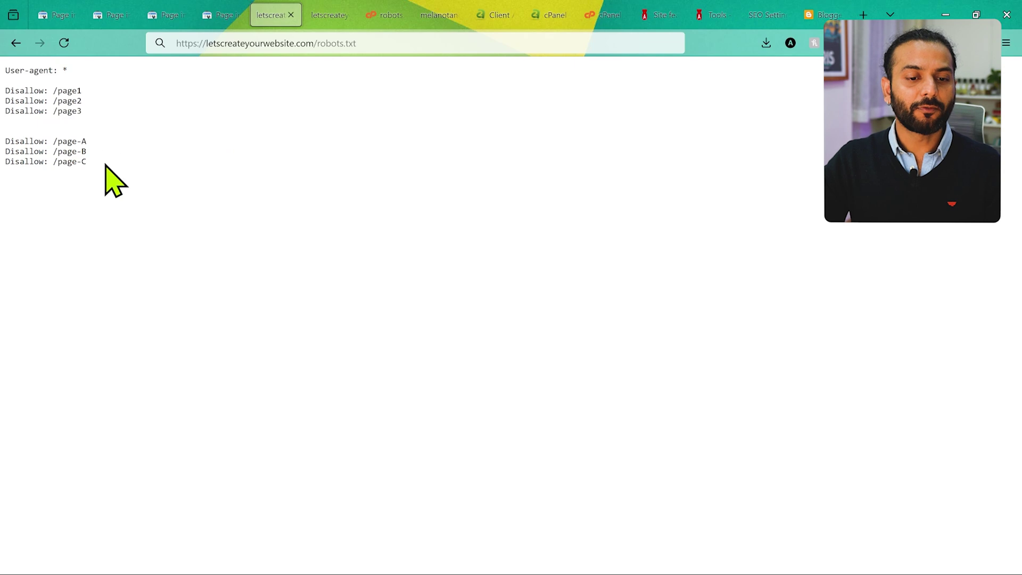
pyautogui.moveTo(96, 169); pyautogui.dragTo(2, 142)
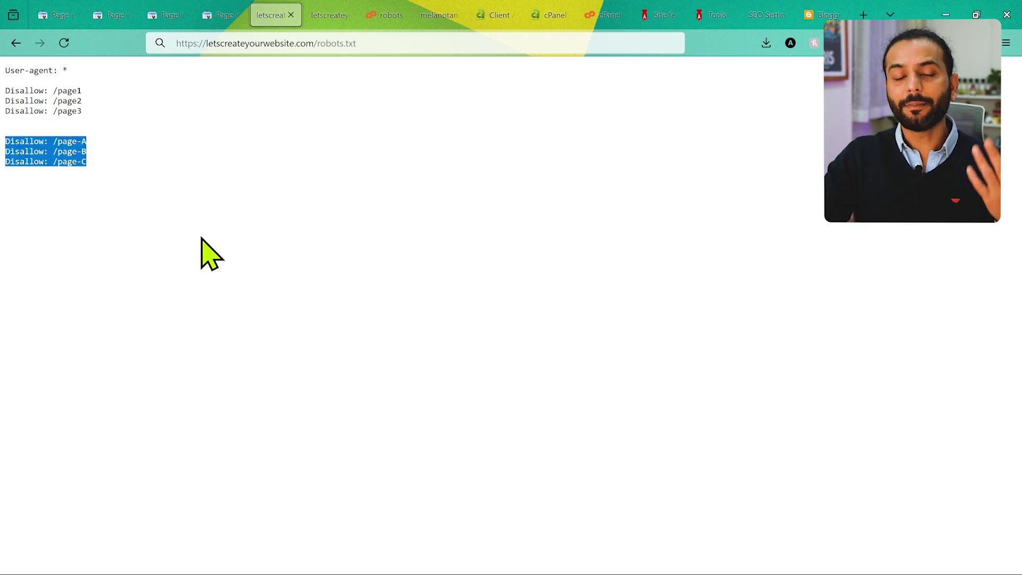
# Check the page-A, page-B and page-C Disallow rules against their rows in the report and return to the robots.txt file.
pyautogui.click(219, 14)
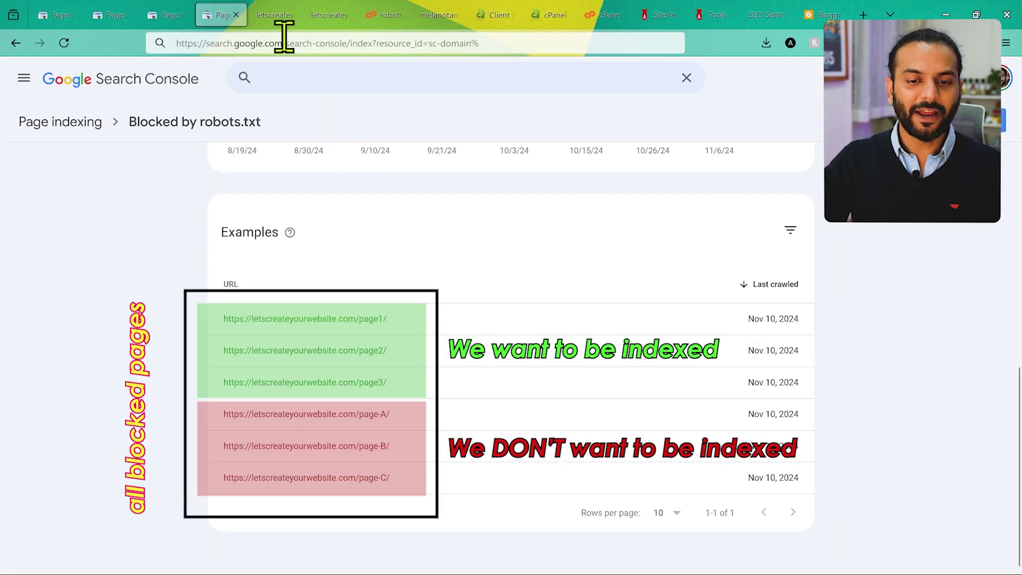
pyautogui.click(274, 16)
pyautogui.click(104, 171)
pyautogui.moveTo(87, 162); pyautogui.dragTo(4, 139)
pyautogui.click(182, 205)
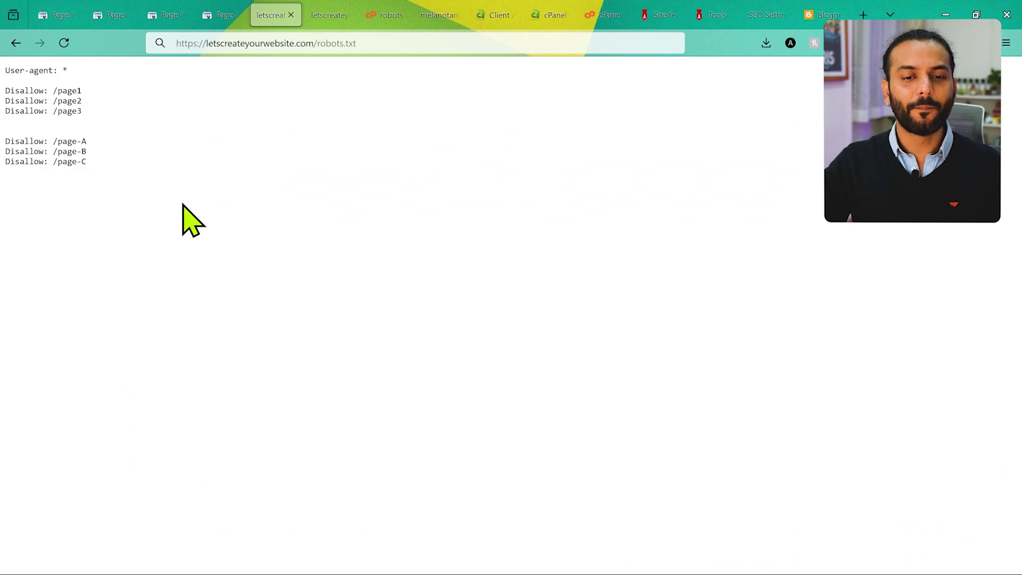
pyautogui.click(216, 20)
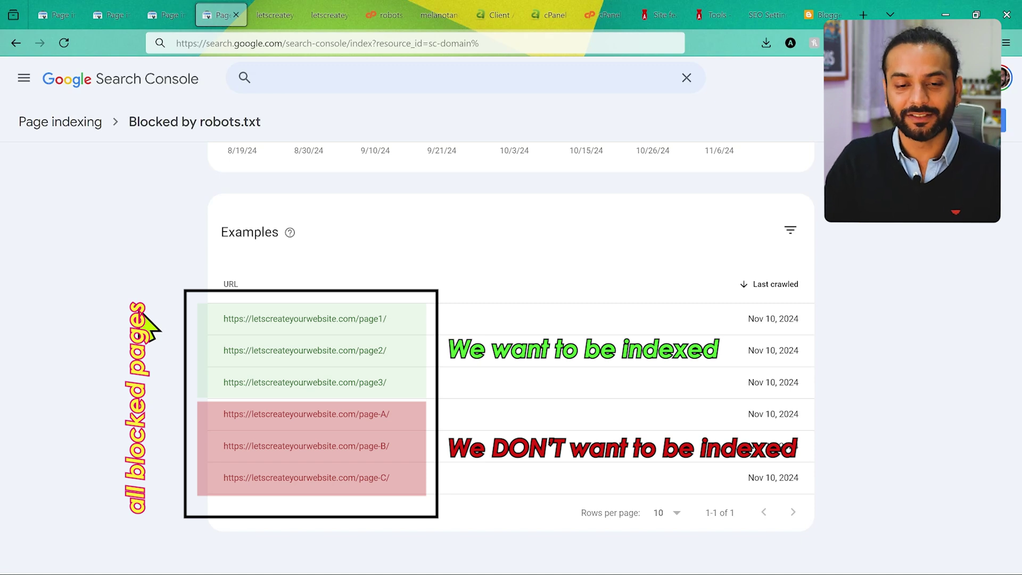
pyautogui.moveTo(212, 407); pyautogui.dragTo(807, 480)
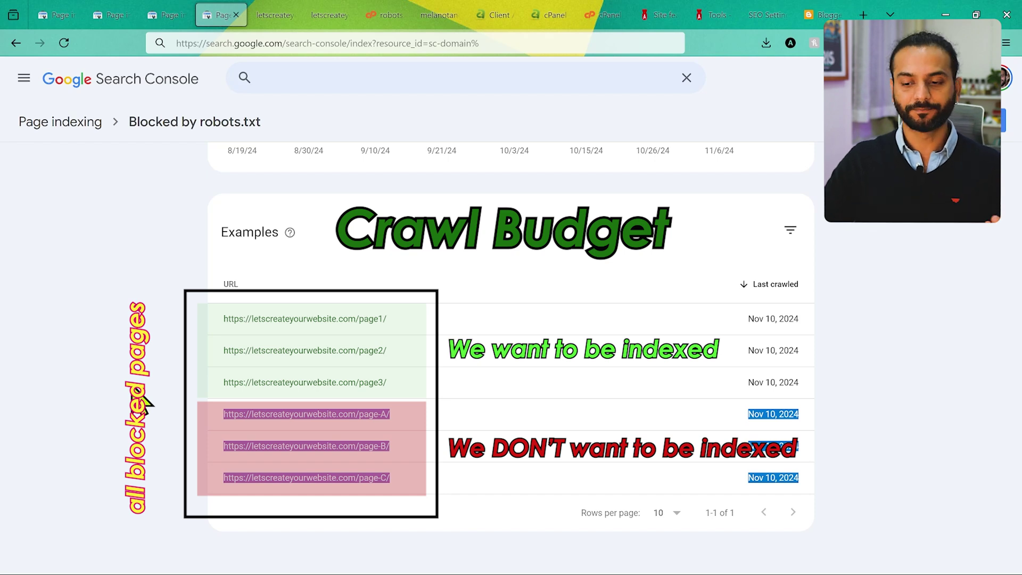
pyautogui.click(72, 405)
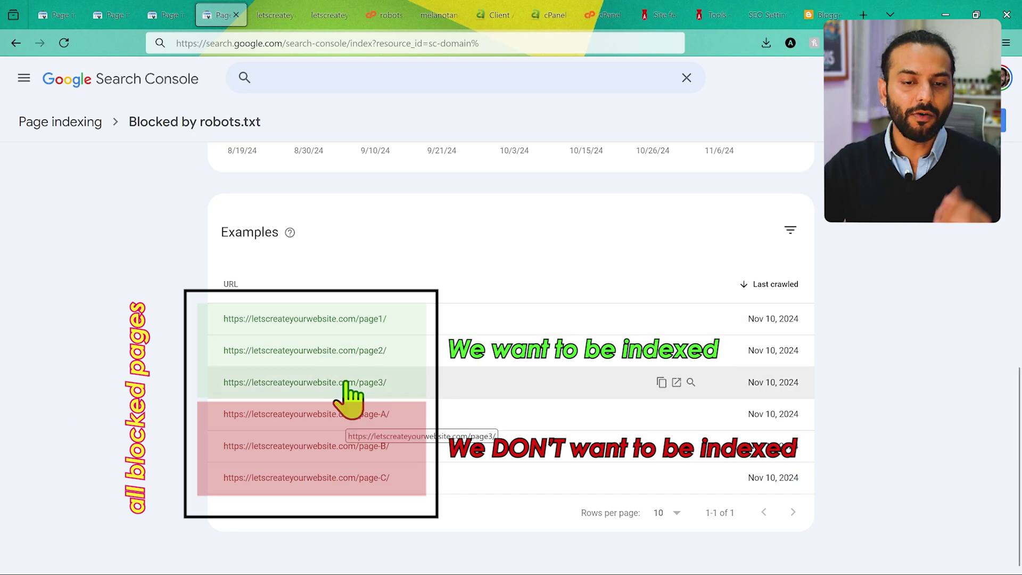
pyautogui.click(274, 19)
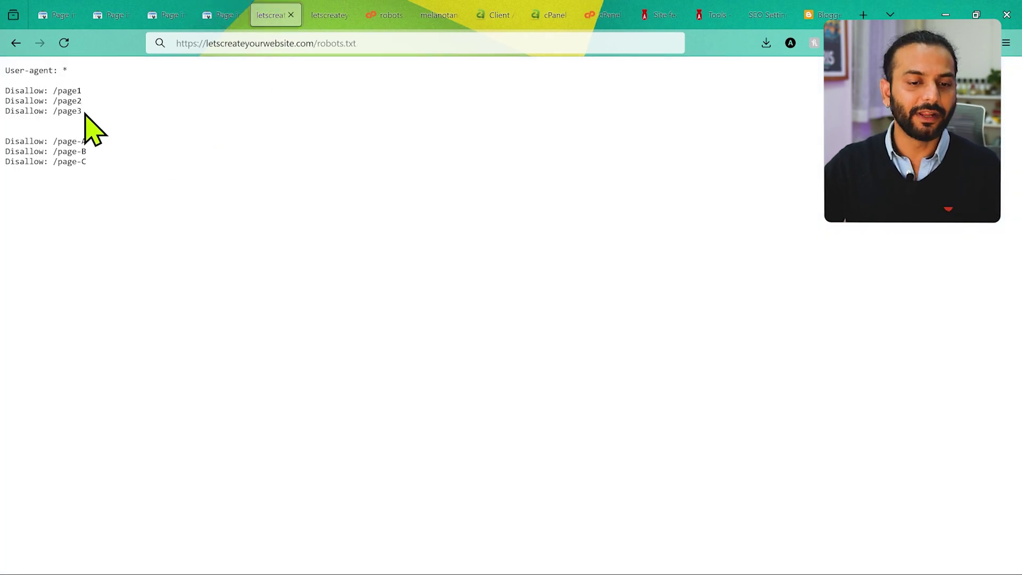
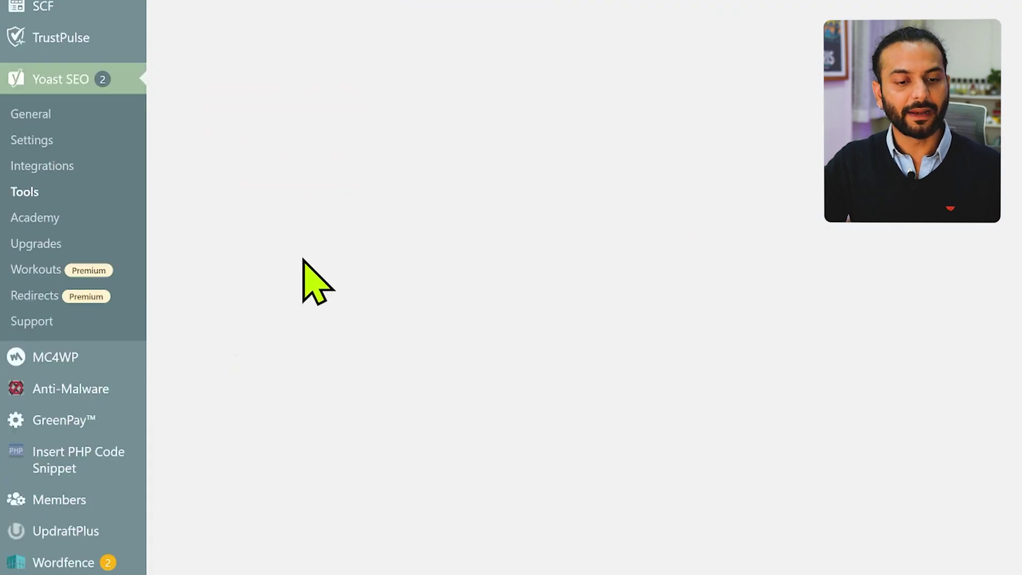
# Open the site's robots.txt content in the Yoast SEO file editor in WordPress.
pyautogui.click(26, 191)
pyautogui.scroll(-5, 319, 228)
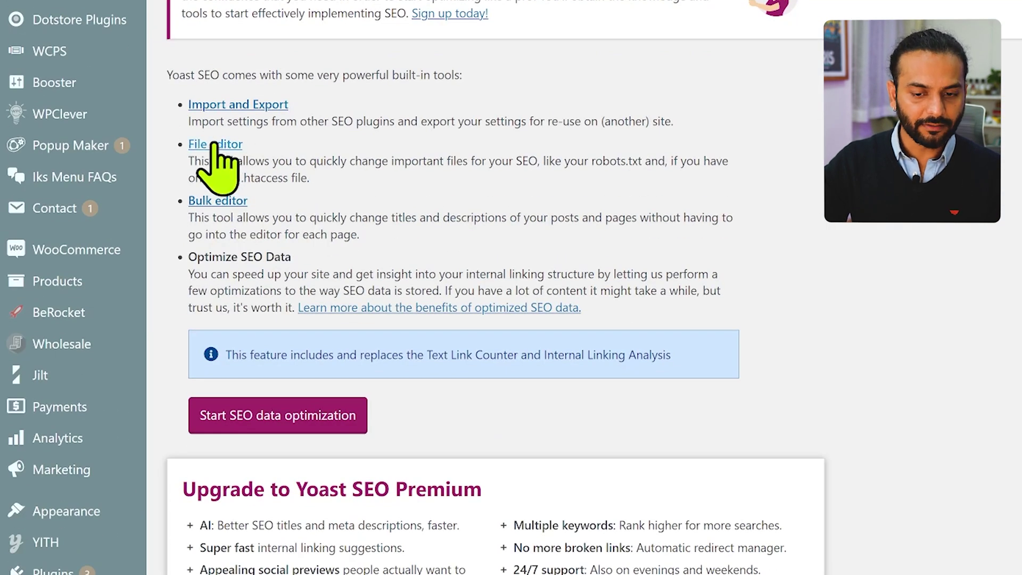
pyautogui.click(215, 144)
pyautogui.scroll(-2, 482, 543)
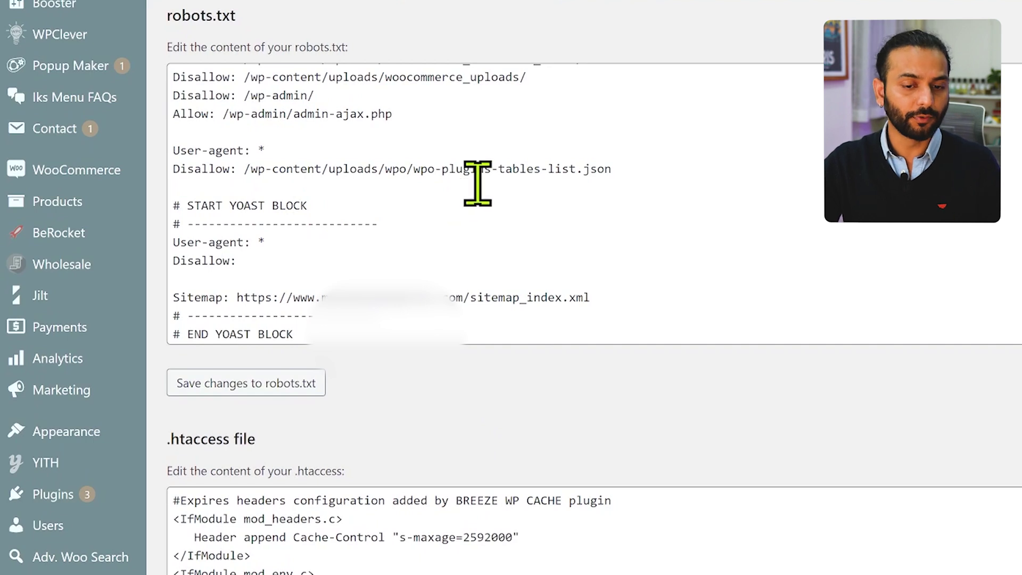
# Review the robots.txt rules in the editor and open the blocked wp-admin example URL in Search Console.
pyautogui.scroll(1, 495, 180)
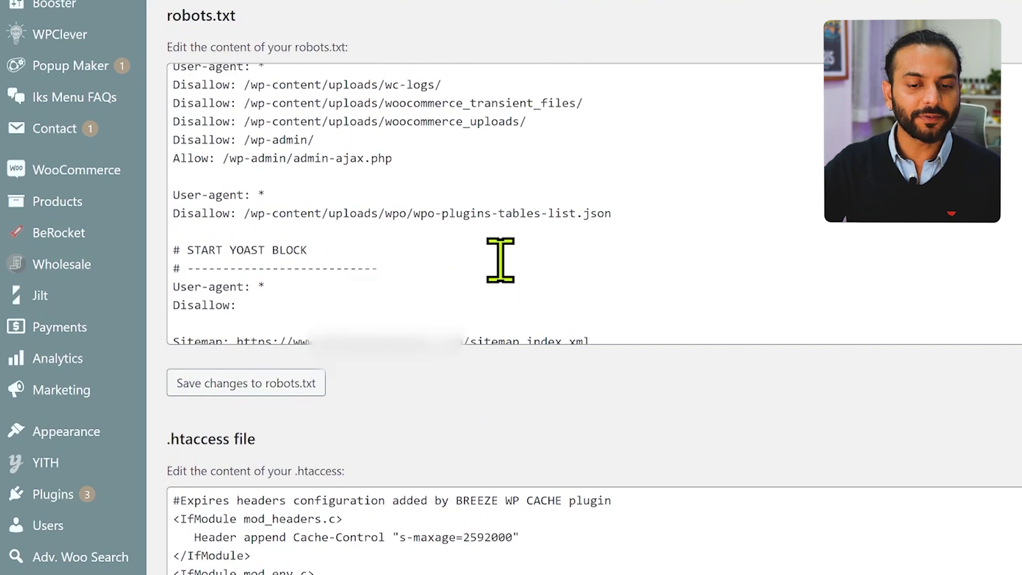
pyautogui.scroll(1, 272, 143)
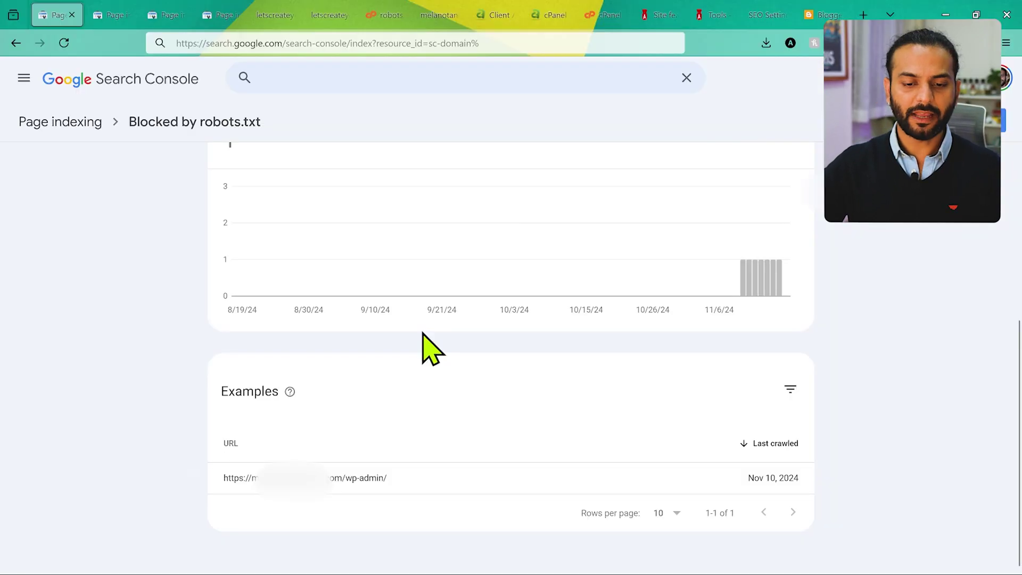
pyautogui.click(495, 480)
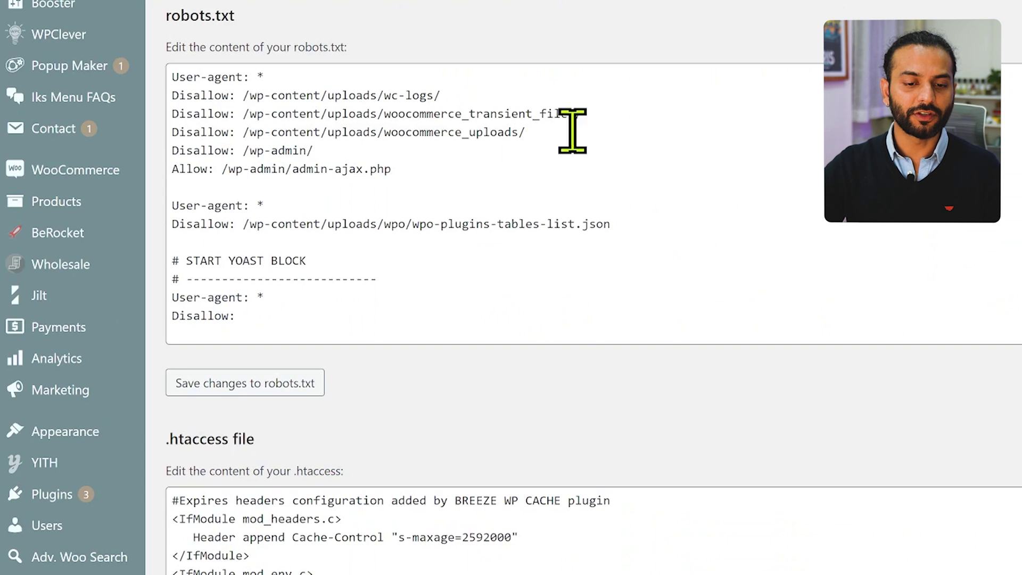
# Try removing the Disallow: /wp-admin/ rule from the robots.txt content, and undo the removal.
pyautogui.moveTo(314, 180); pyautogui.dragTo(167, 180)
pyautogui.press('BackSpace')
pyautogui.press('BackSpace')
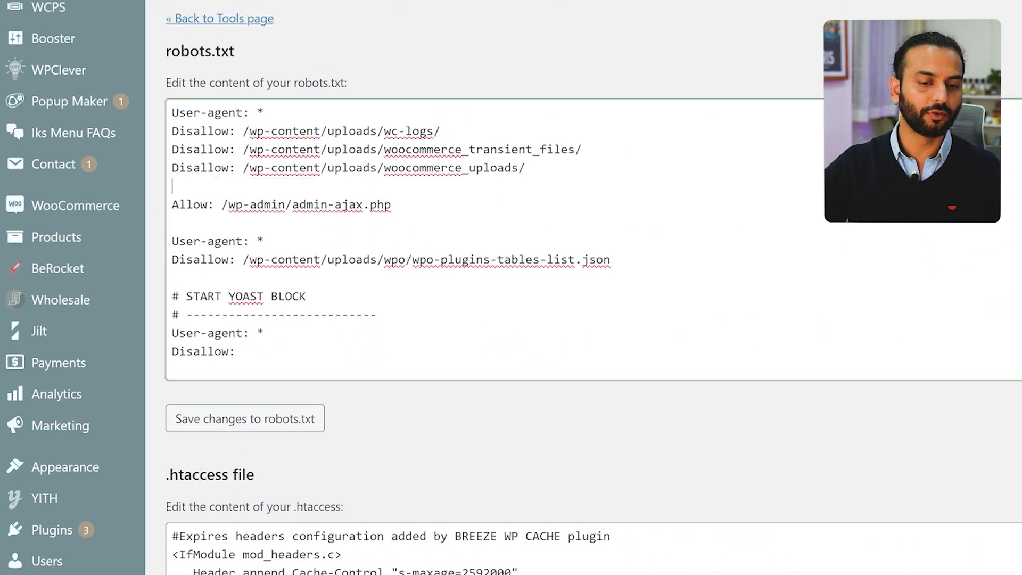
pyautogui.press('Return')
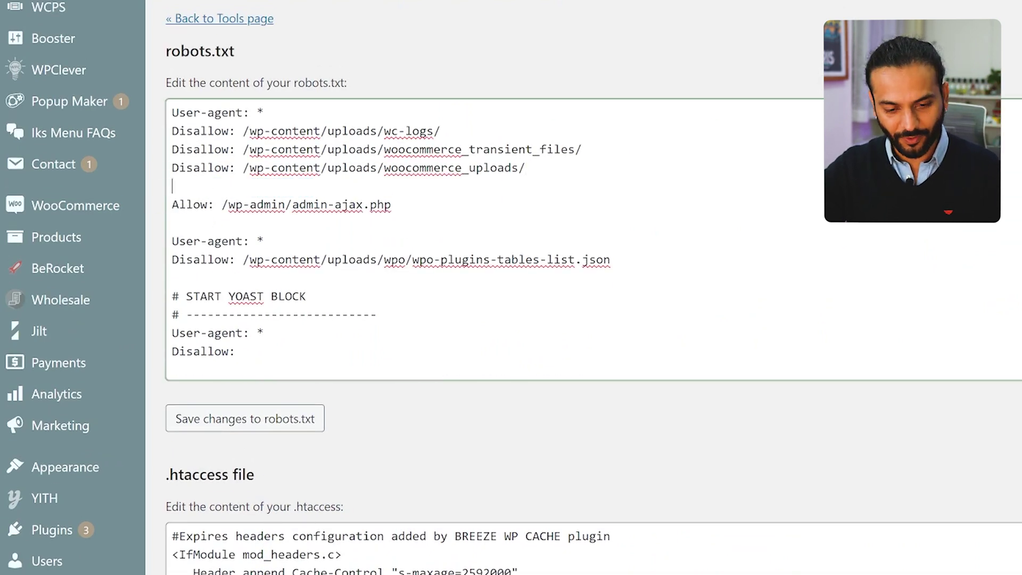
pyautogui.hotkey('ctrl', 'z')
pyautogui.click(237, 351)
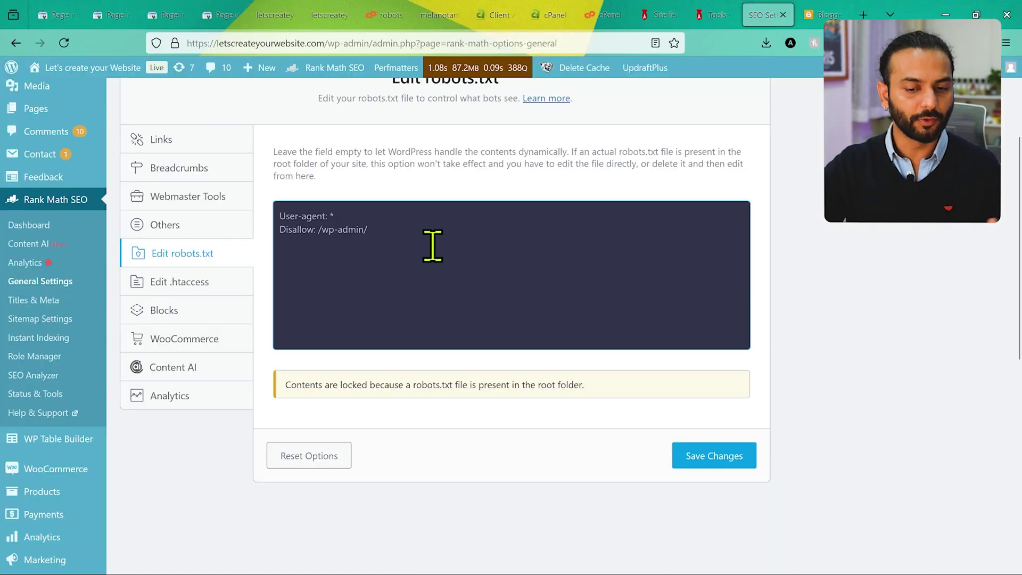
# Read the notice in Rank Math's robots.txt editor about why its contents are locked.
pyautogui.moveTo(286, 385); pyautogui.dragTo(576, 385)
pyautogui.click(484, 432)
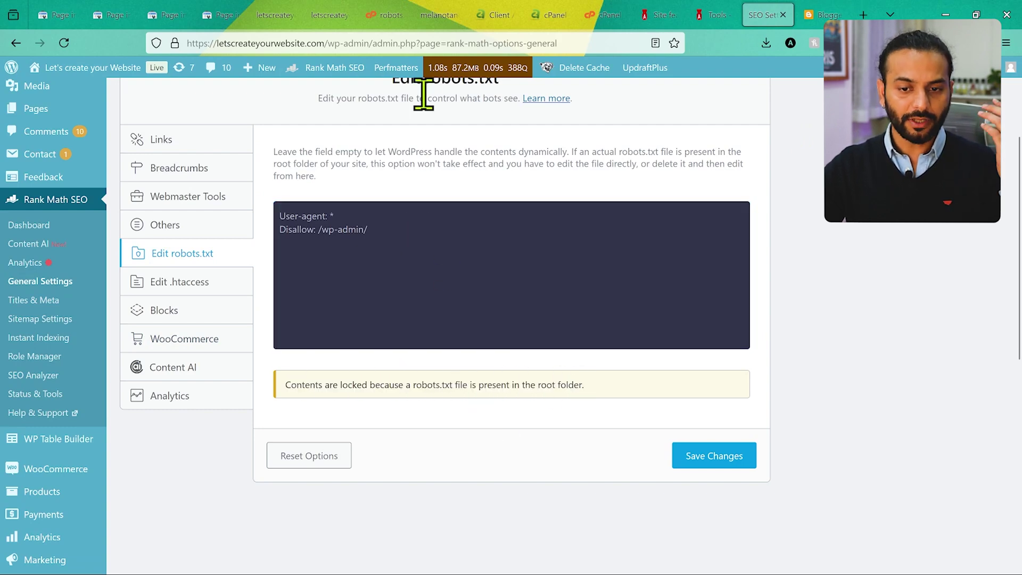
pyautogui.moveTo(387, 13)
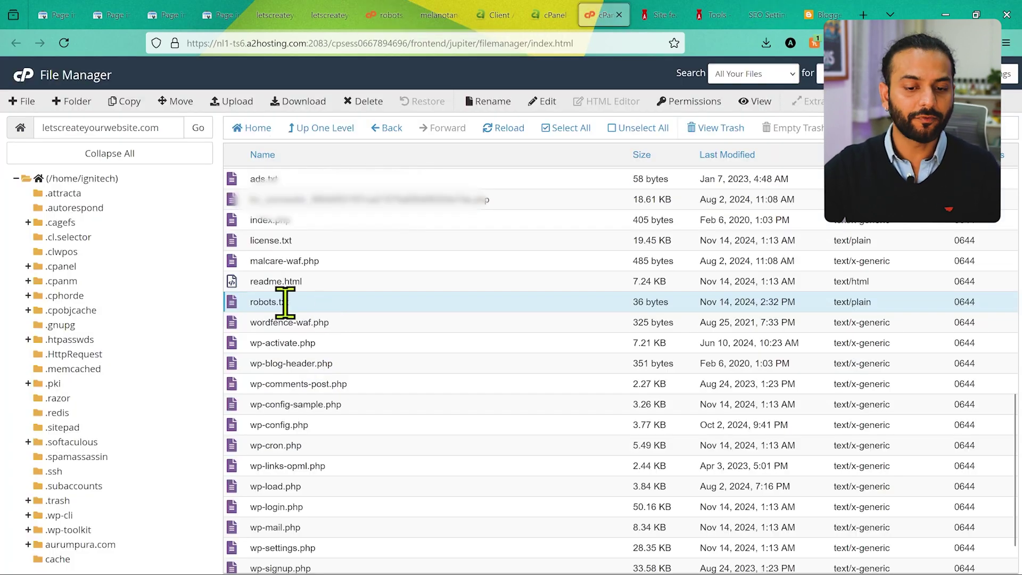
# Edit robots.txt in the cPanel File Manager, deleting the Disallow rules for /page1, /page2 and /page3 and the extra blank lines, and save it.
pyautogui.rightClick(321, 305)
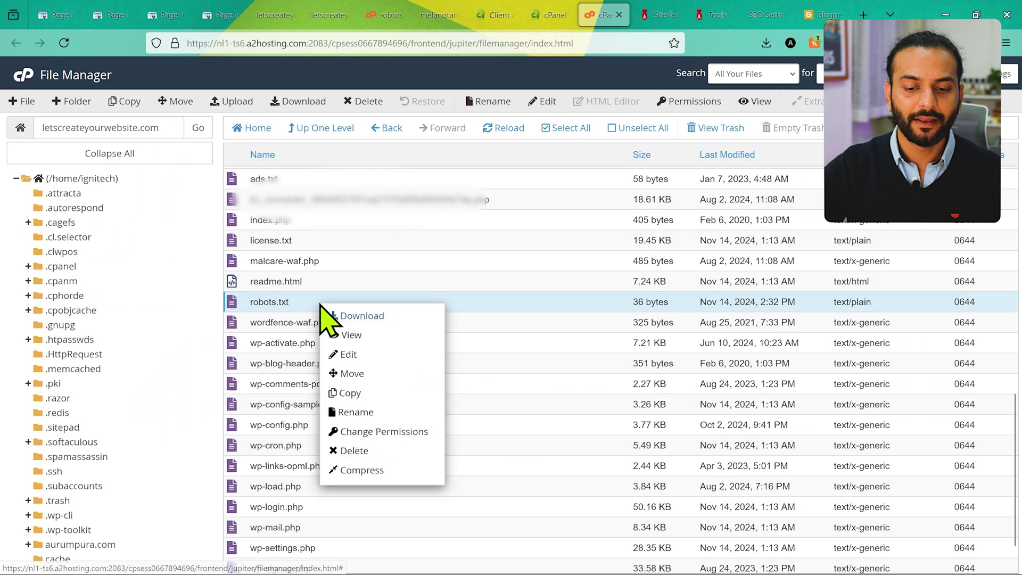
pyautogui.click(370, 357)
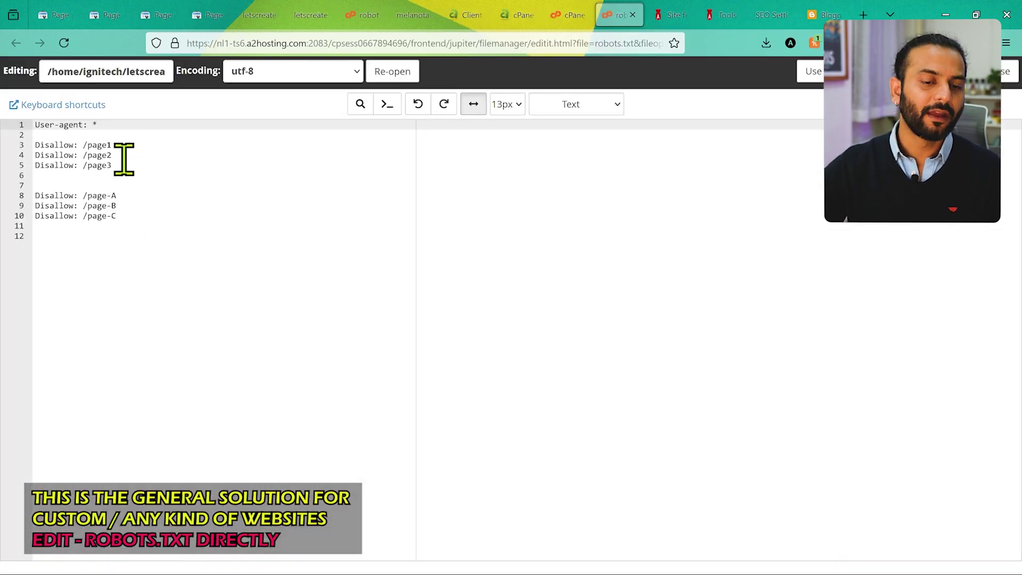
pyautogui.moveTo(120, 164); pyautogui.dragTo(8, 144)
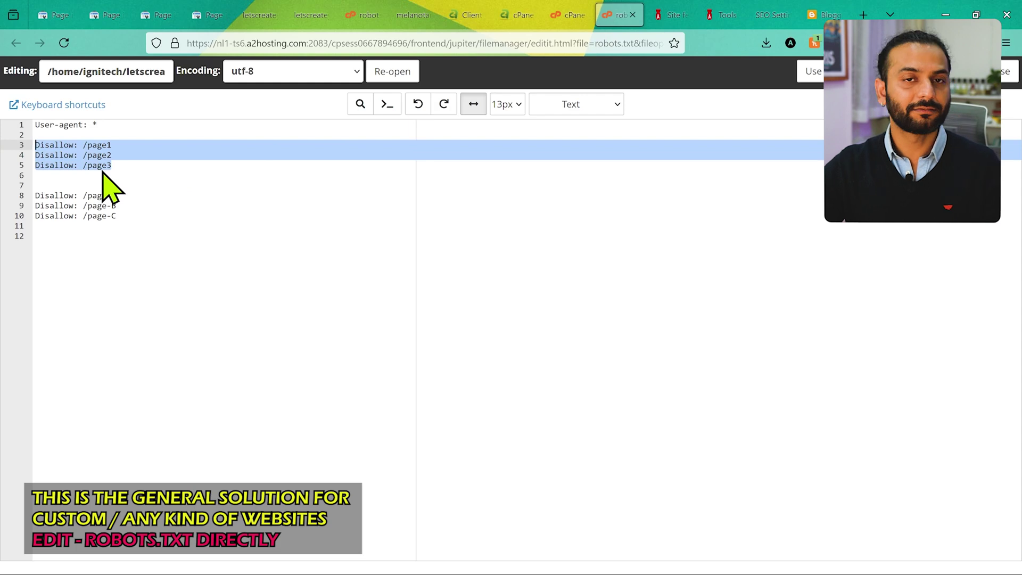
pyautogui.press('BackSpace')
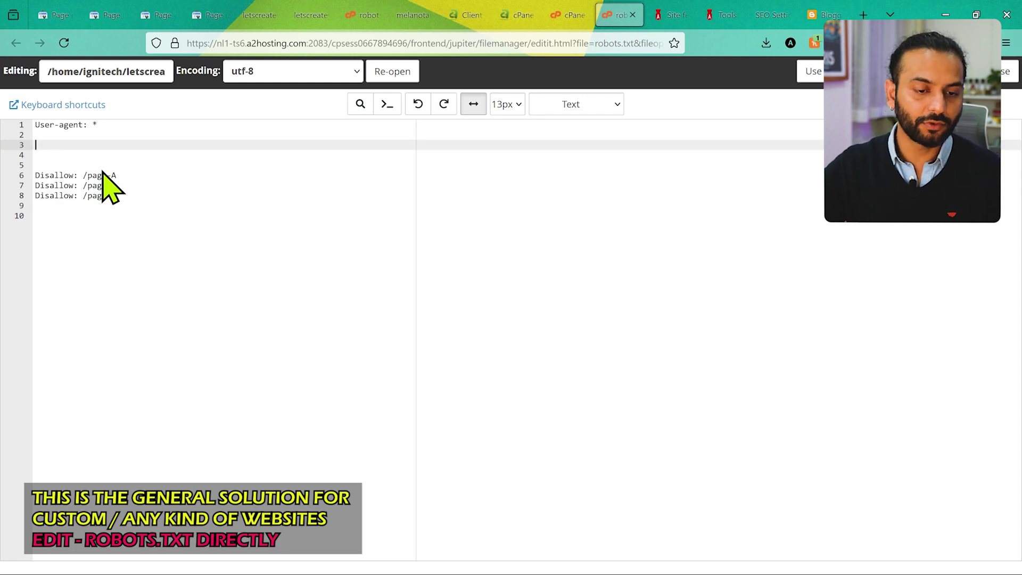
pyautogui.press('BackSpace')
pyautogui.press('Down')
pyautogui.press('BackSpace')
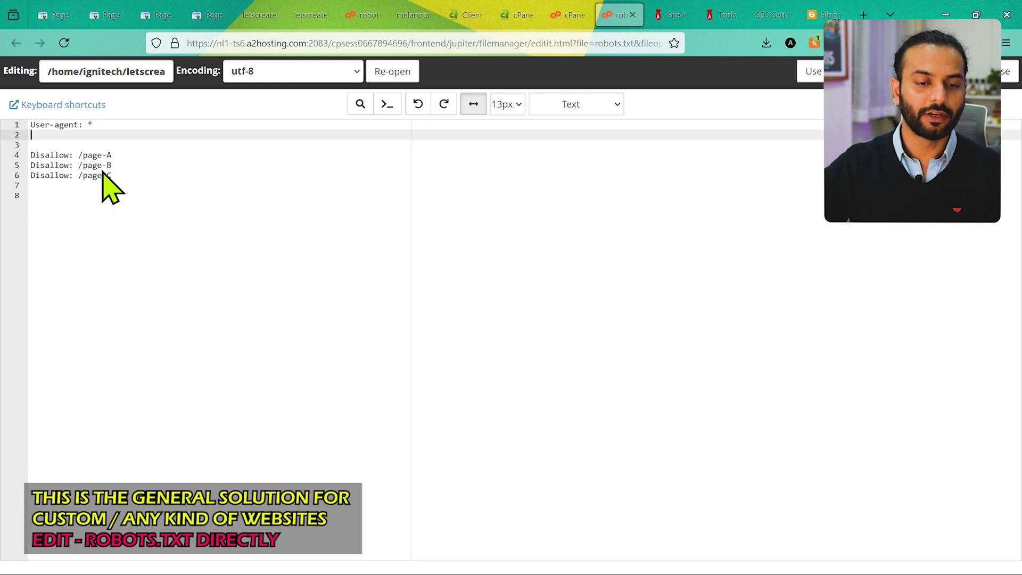
pyautogui.press('BackSpace')
pyautogui.hotkey('ctrl', 's')
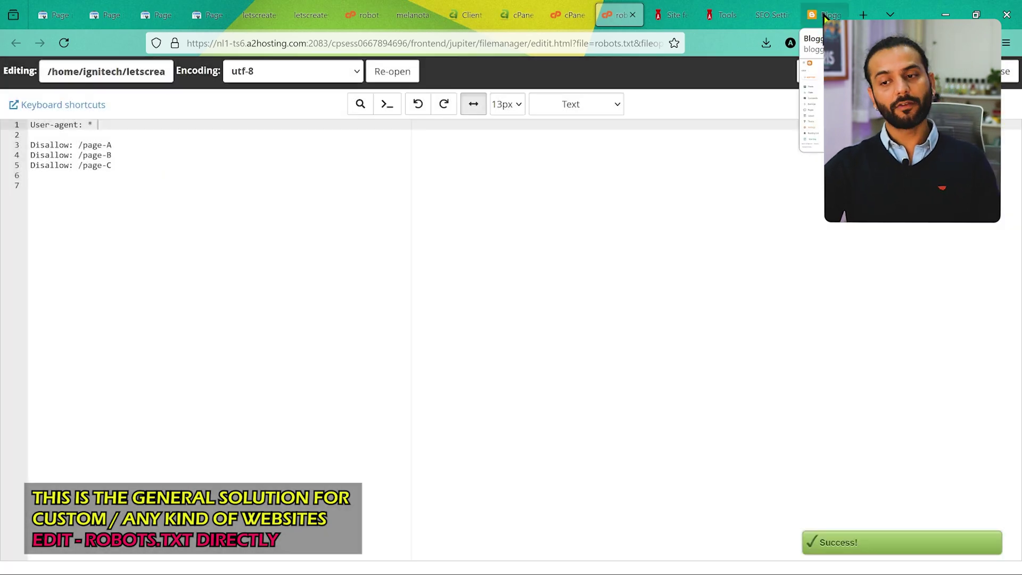
# Switch to Blogger and find the Crawlers and indexing section in the blog's settings.
pyautogui.click(824, 17)
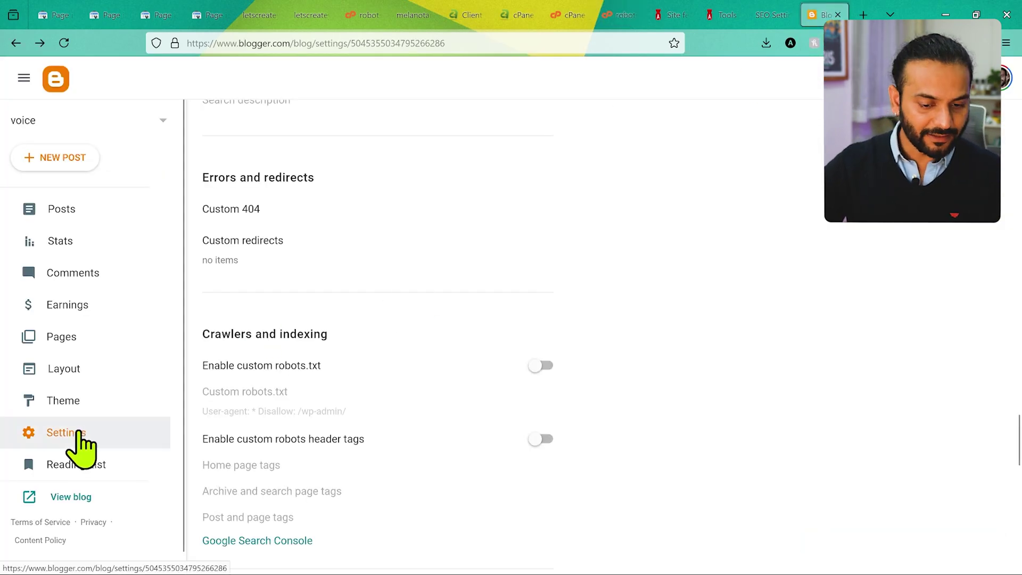
pyautogui.scroll(-9, 422, 354)
pyautogui.scroll(8, 422, 353)
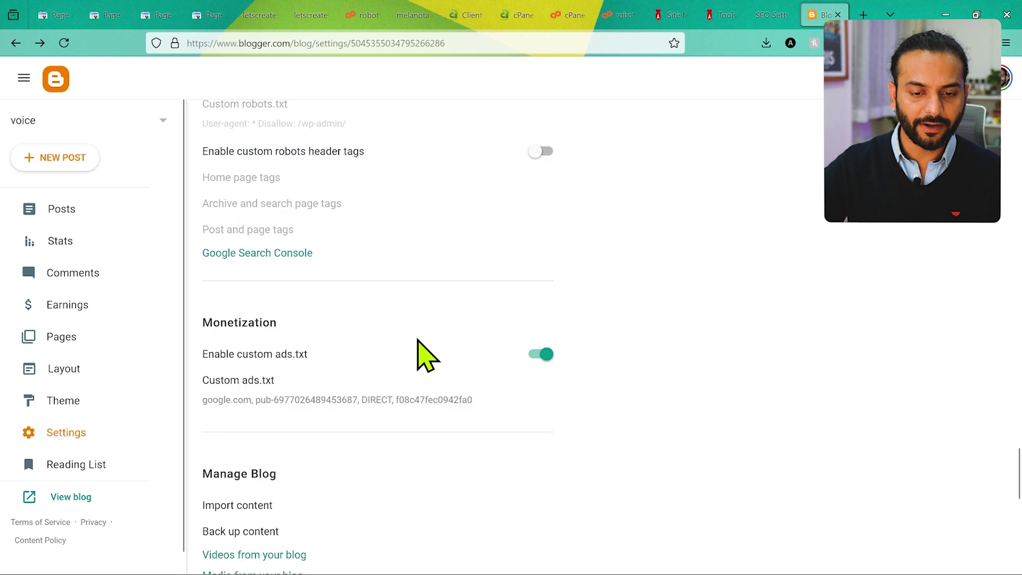
pyautogui.scroll(1, 426, 355)
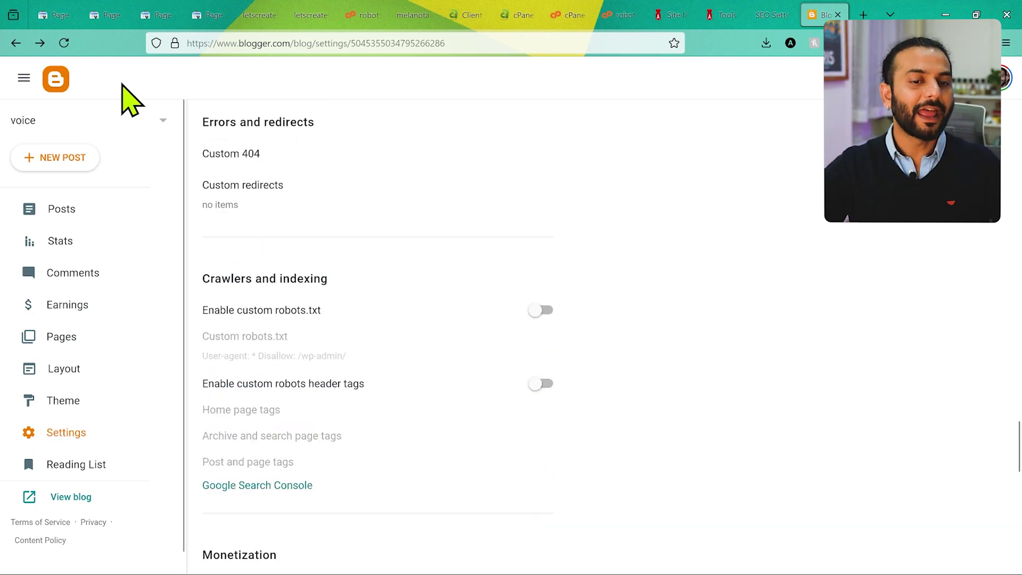
pyautogui.moveTo(106, 17)
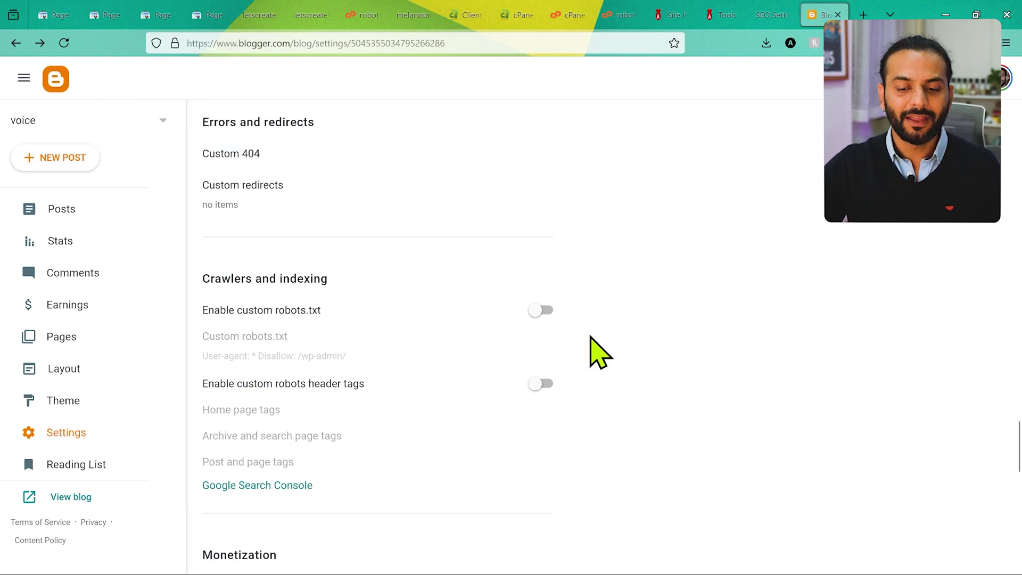
# Enable custom robots.txt to delete and save away its Disallow: /wp-admin/ line, and switch custom robots.txt back off.
pyautogui.click(543, 310)
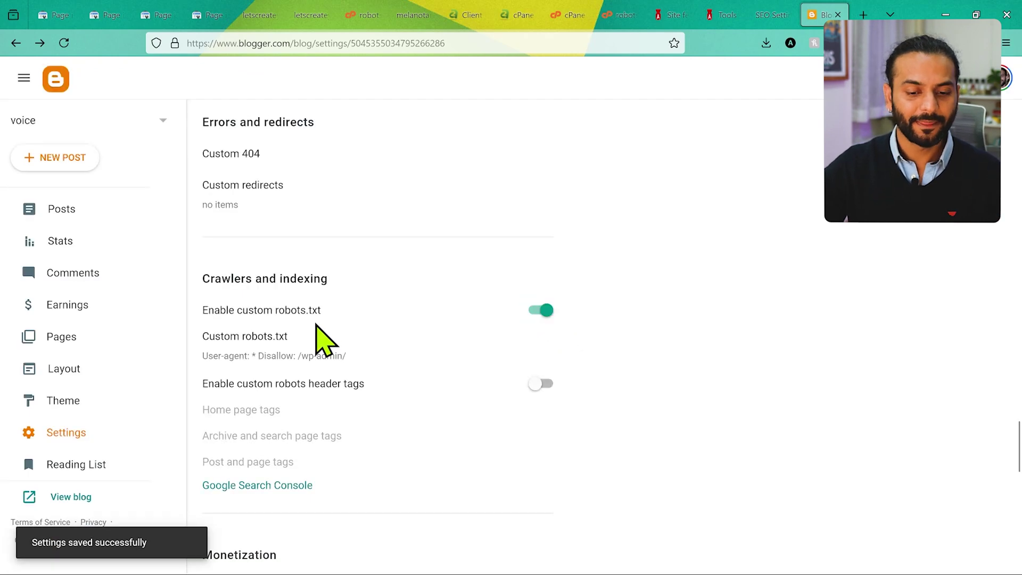
pyautogui.click(332, 352)
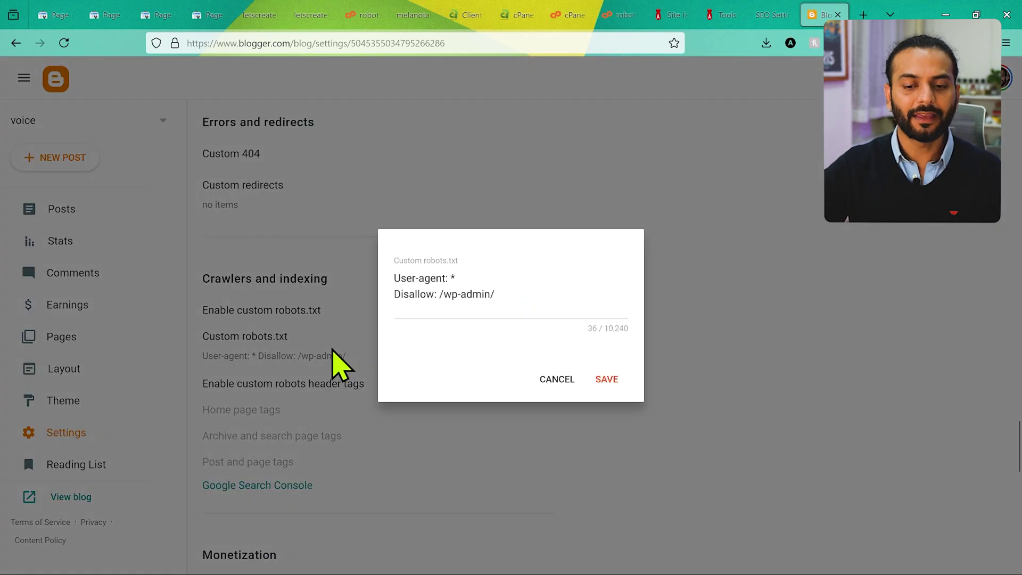
pyautogui.moveTo(512, 296); pyautogui.dragTo(343, 291)
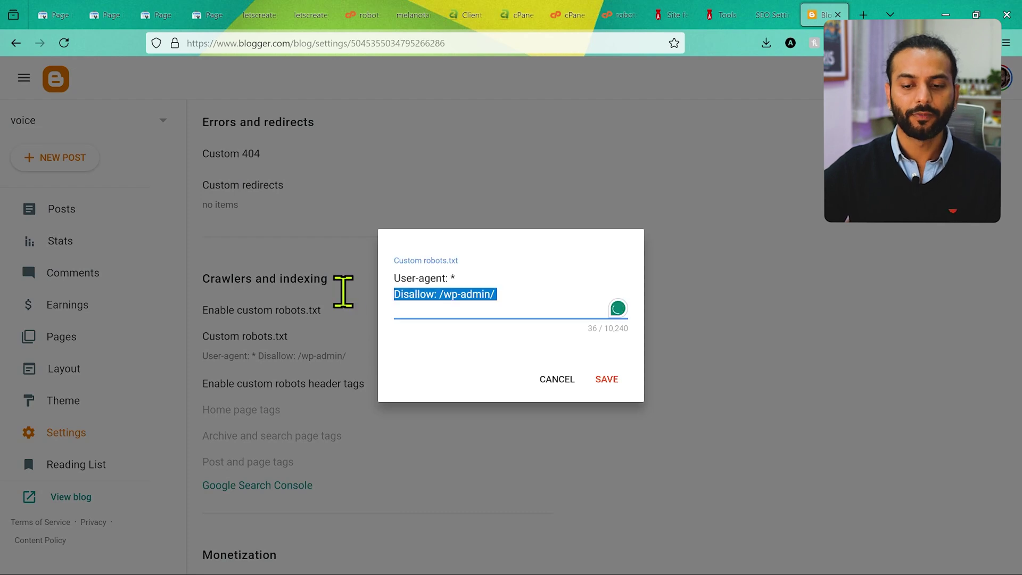
pyautogui.press('BackSpace')
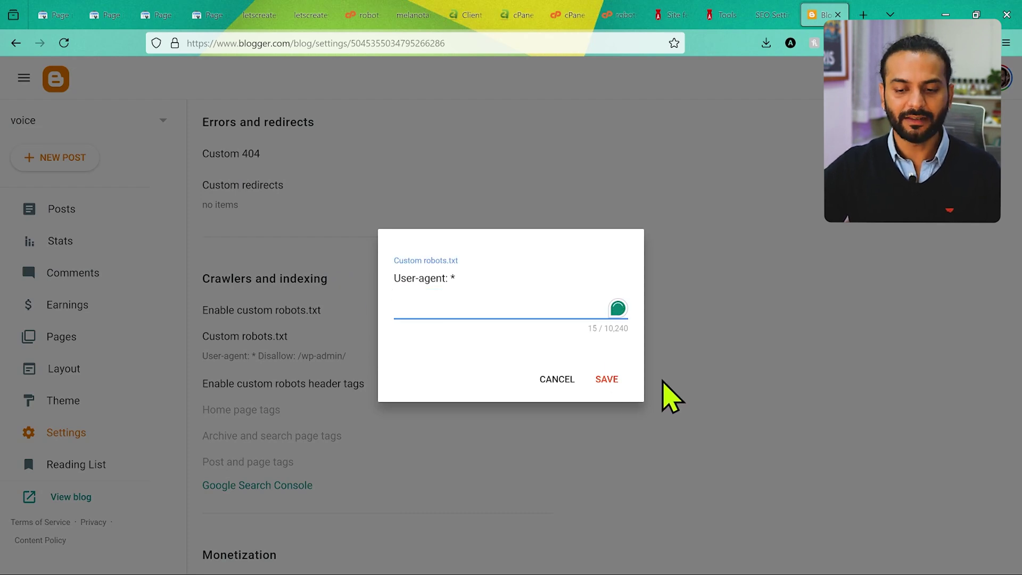
pyautogui.click(607, 379)
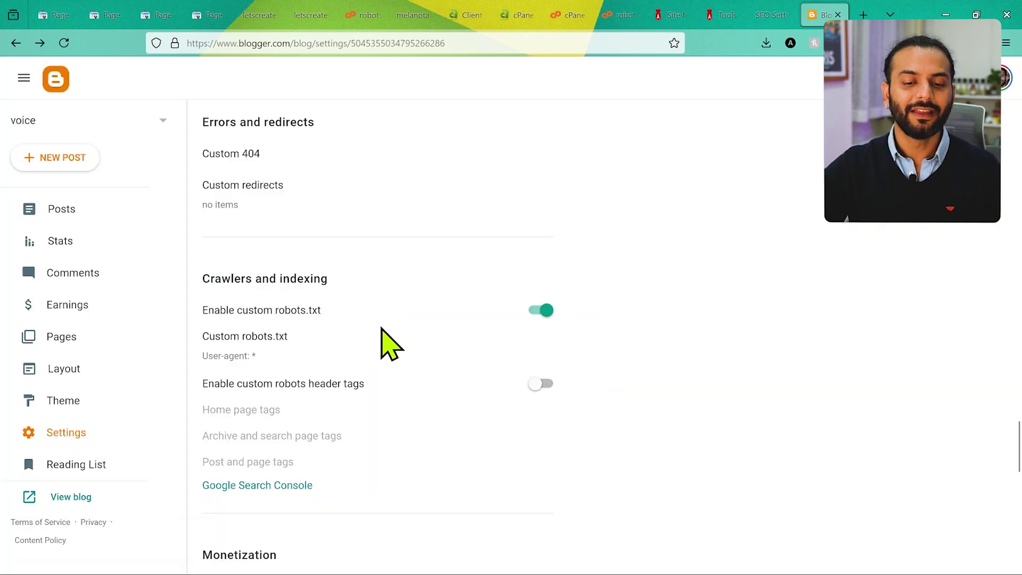
pyautogui.click(538, 311)
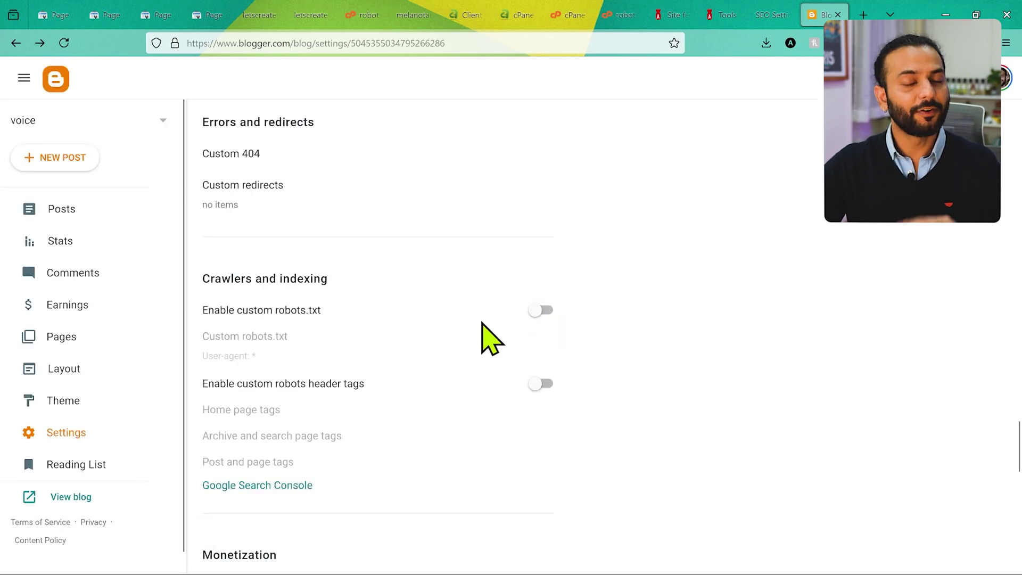
# Check the blocked example URLs in Search Console against the page1 to page3 Disallow rules in the robots.txt file.
pyautogui.click(157, 15)
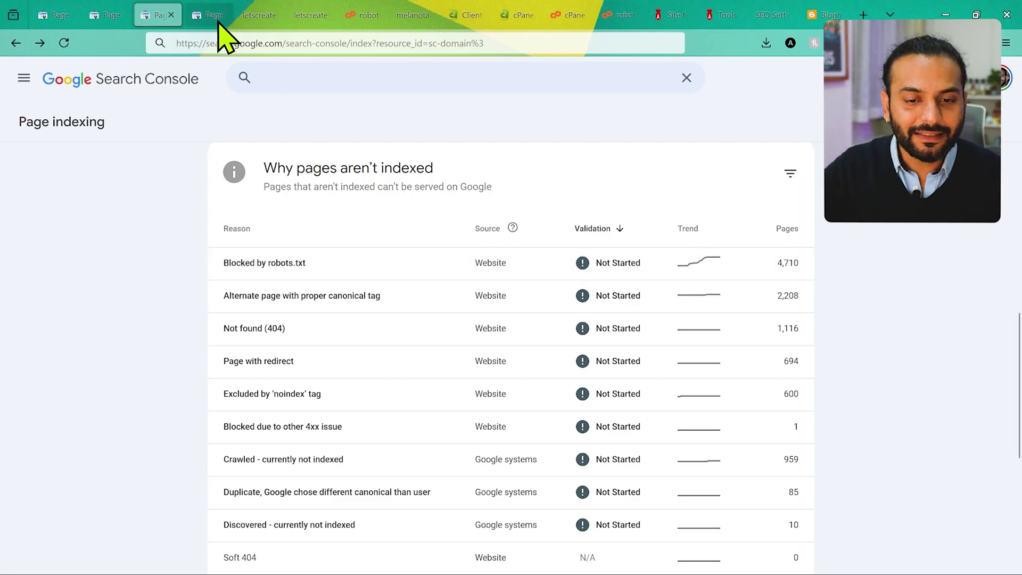
pyautogui.click(213, 16)
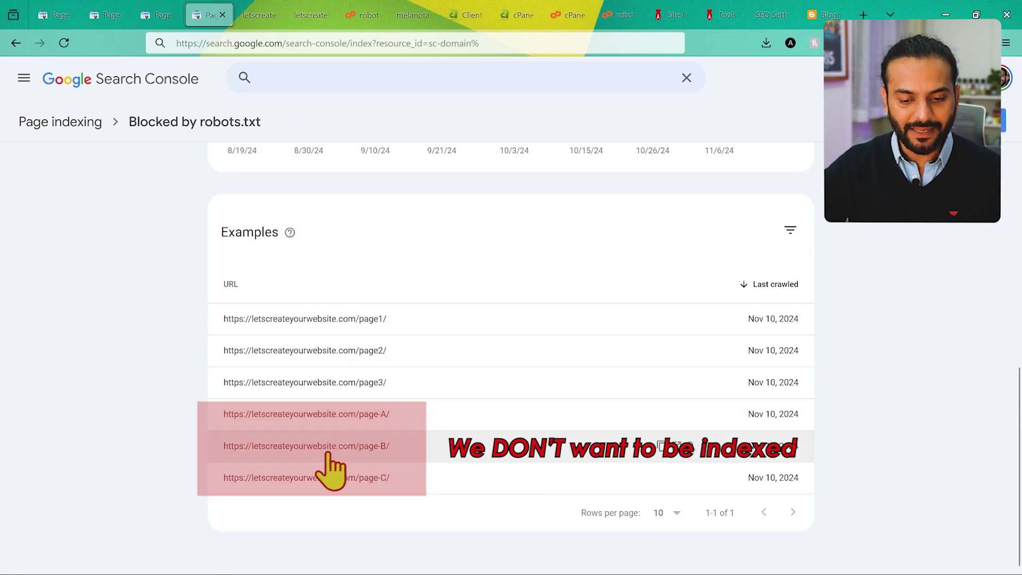
pyautogui.scroll(-1, 142, 458)
pyautogui.scroll(1, 140, 453)
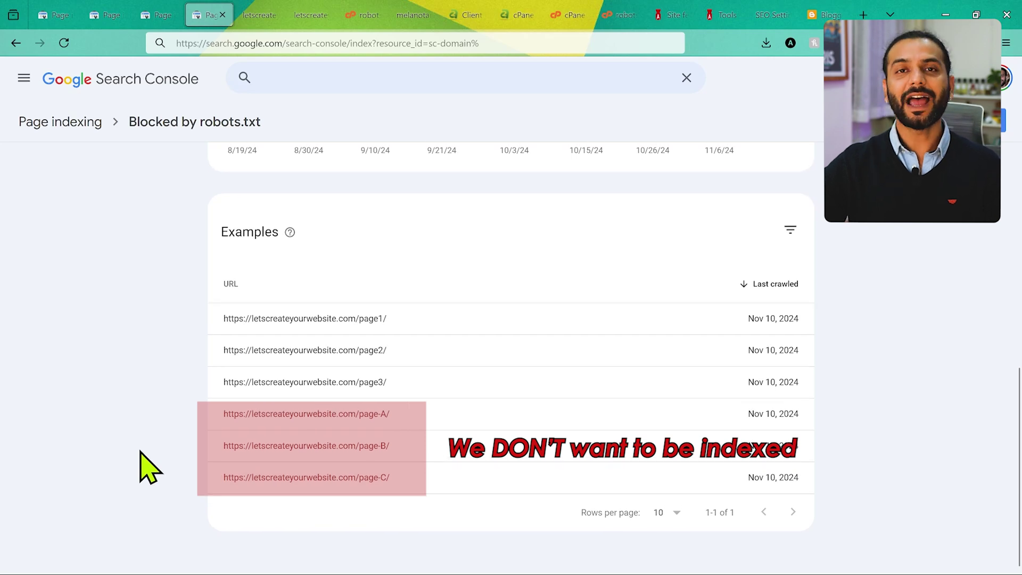
pyautogui.click(260, 15)
pyautogui.click(140, 157)
pyautogui.moveTo(4, 143); pyautogui.dragTo(100, 166)
pyautogui.click(209, 16)
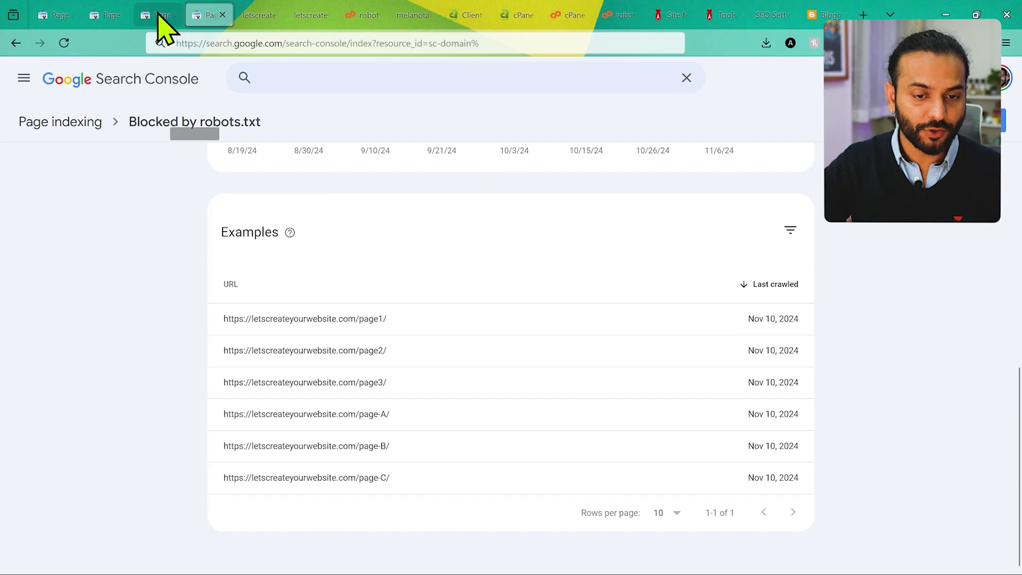
# Open the store's Blocked by robots.txt report and examine which rules block its add_to_wishlist and add-to-cart URLs.
pyautogui.click(156, 15)
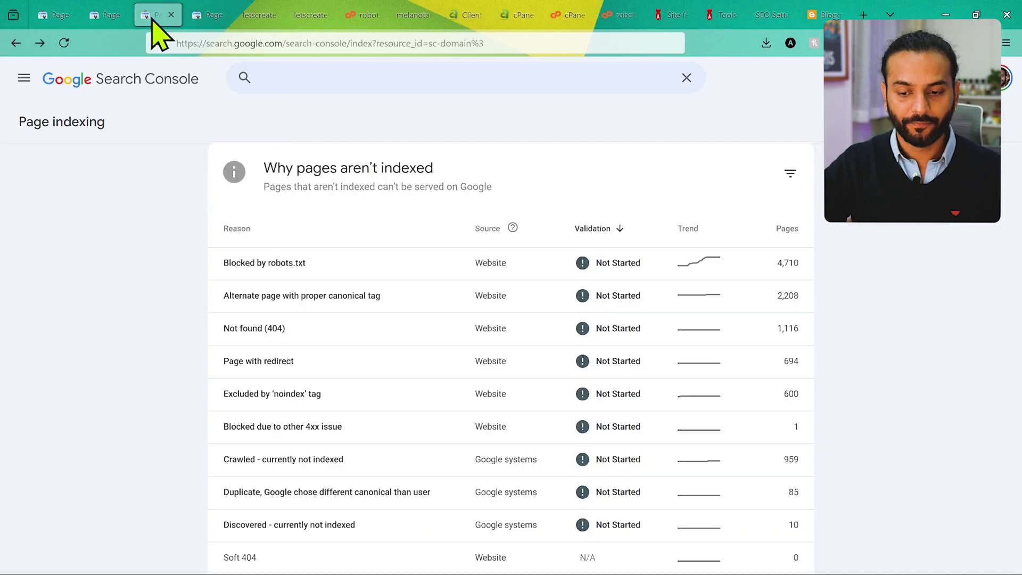
pyautogui.click(371, 266)
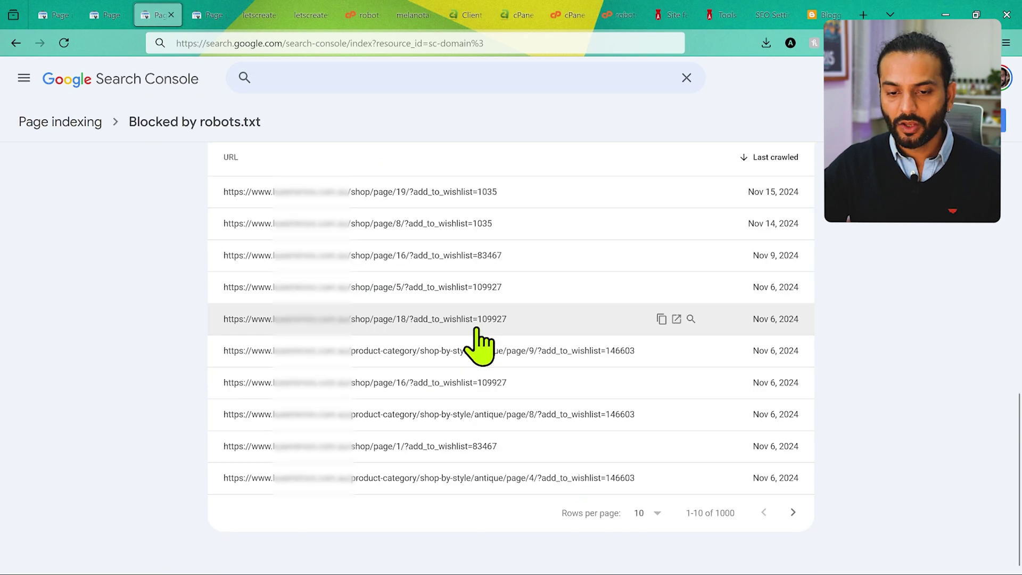
pyautogui.moveTo(413, 192); pyautogui.dragTo(497, 193)
pyautogui.moveTo(403, 224); pyautogui.dragTo(512, 228)
pyautogui.click(521, 204)
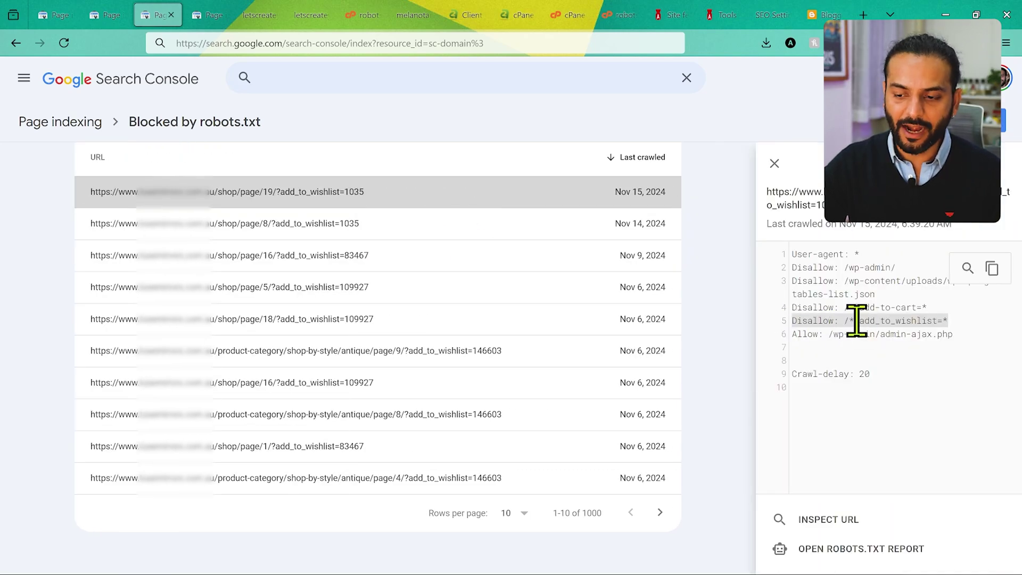
pyautogui.click(660, 512)
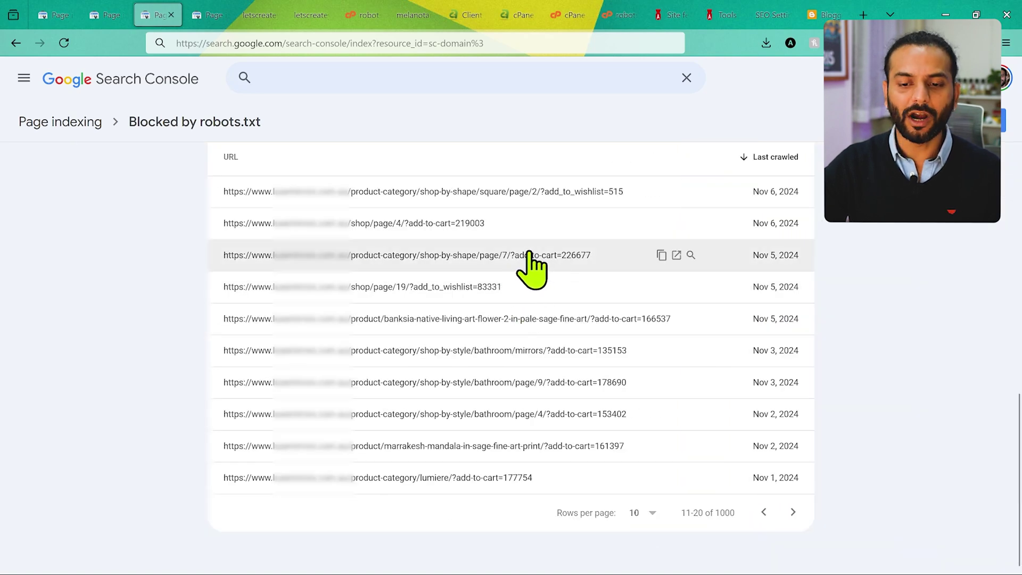
pyautogui.click(558, 263)
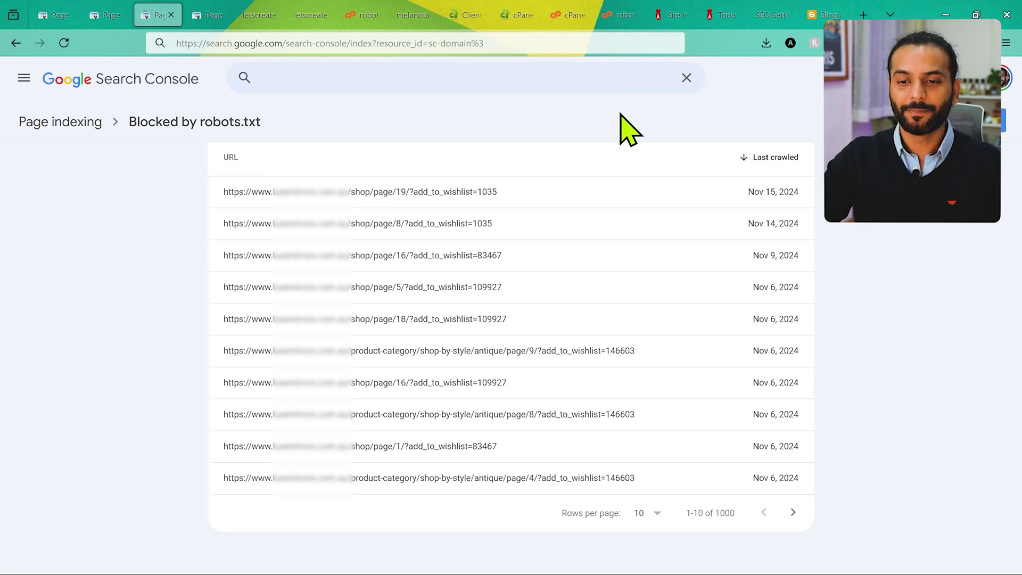
# Turn on Prevent crawling of internal site search URLs in Yoast SEO's Crawl optimization settings.
pyautogui.click(674, 16)
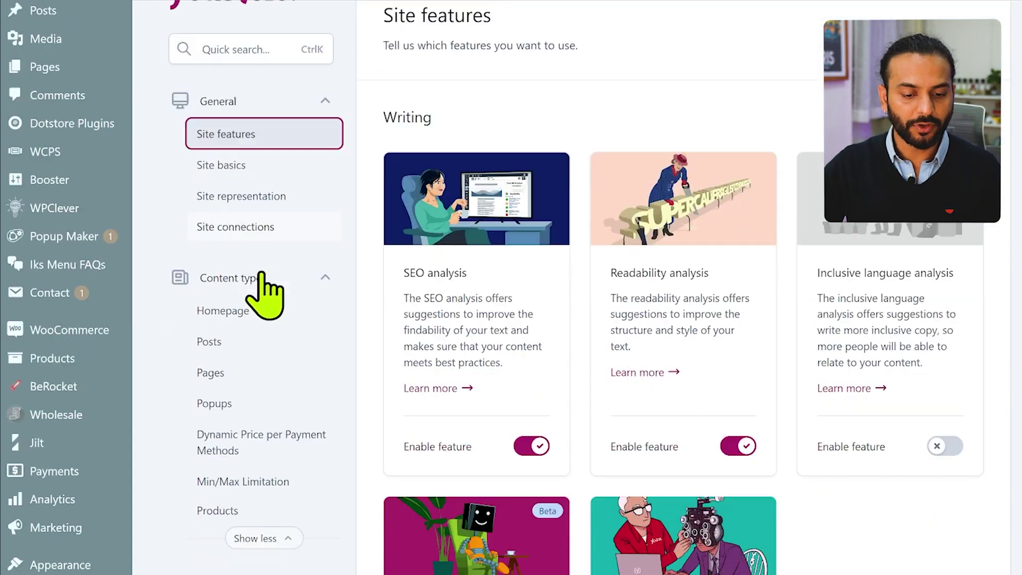
pyautogui.scroll(-10, 264, 296)
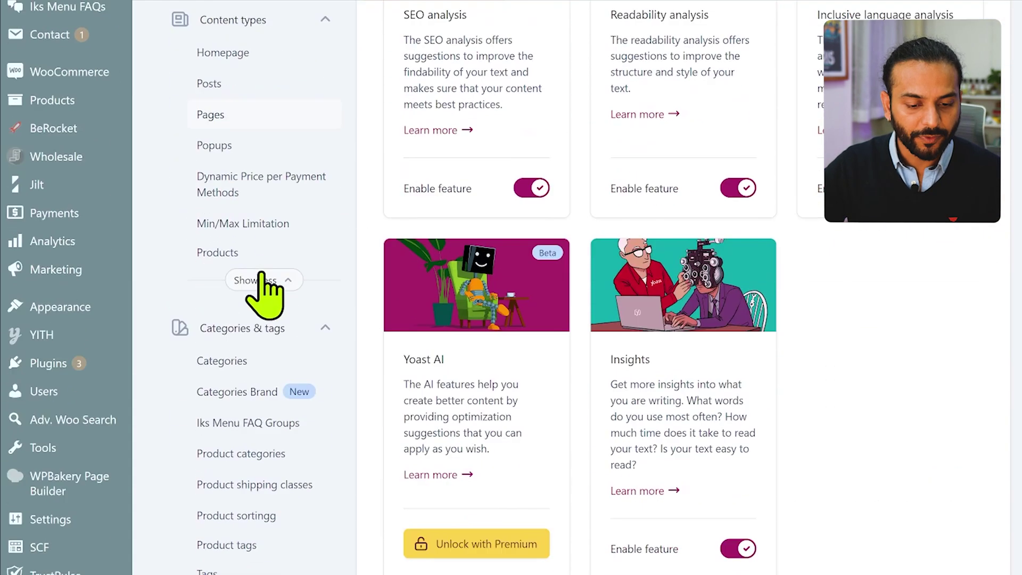
pyautogui.scroll(-6, 265, 295)
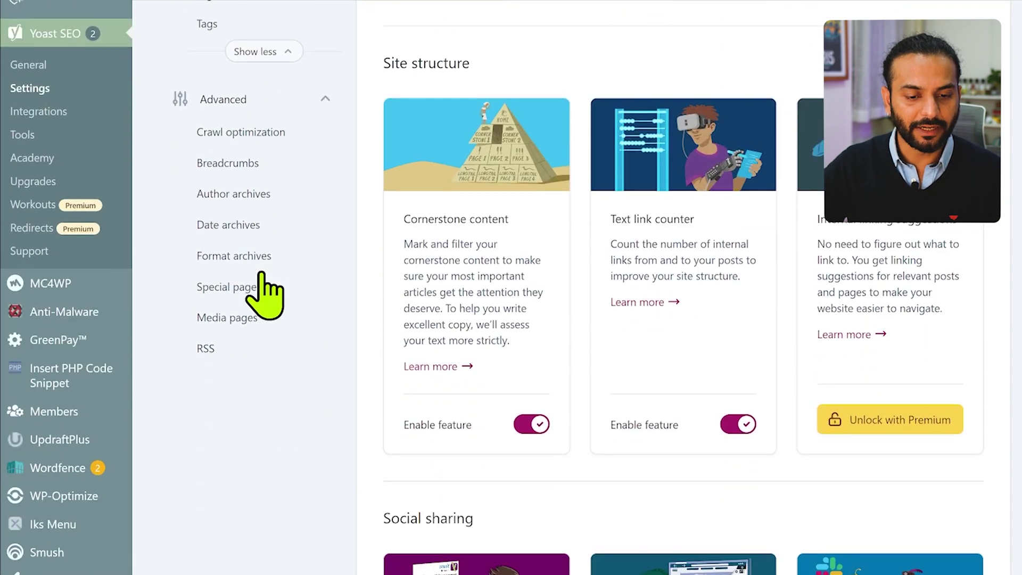
pyautogui.click(259, 132)
pyautogui.scroll(-10, 752, 387)
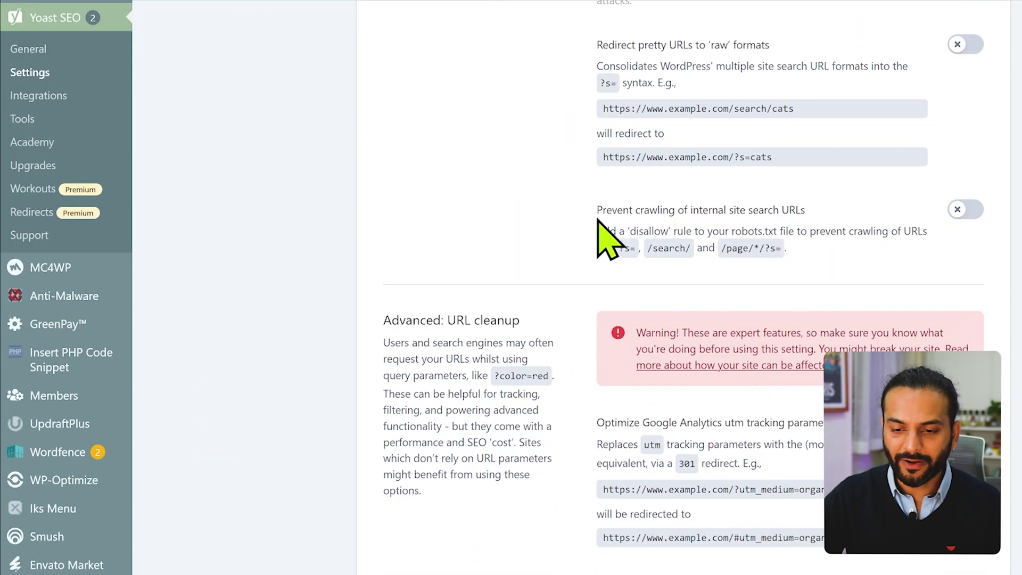
pyautogui.click(967, 209)
pyautogui.scroll(-3, 739, 105)
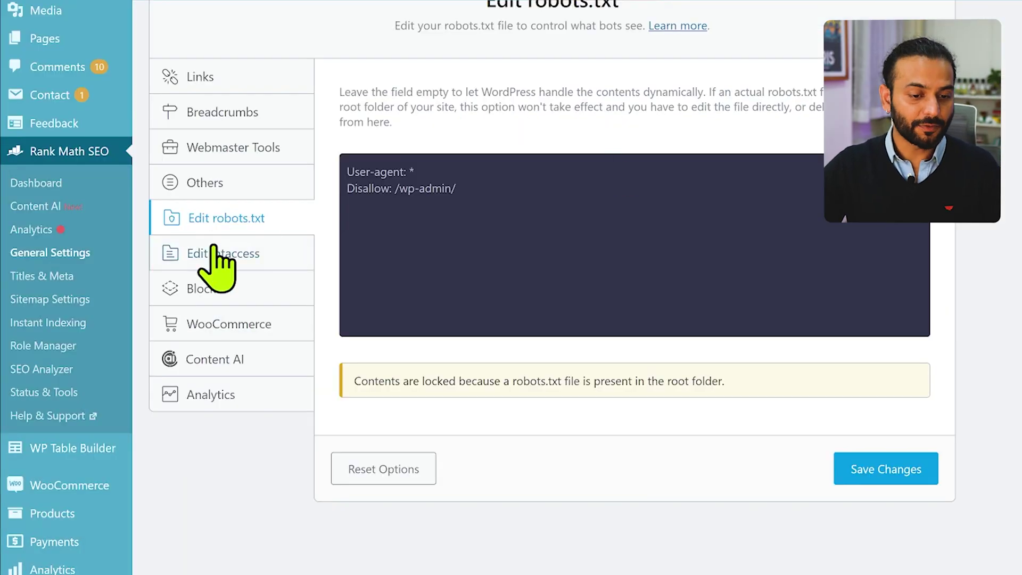
# Open the Misc Pages section of Rank Math's Titles & Meta settings.
pyautogui.click(24, 276)
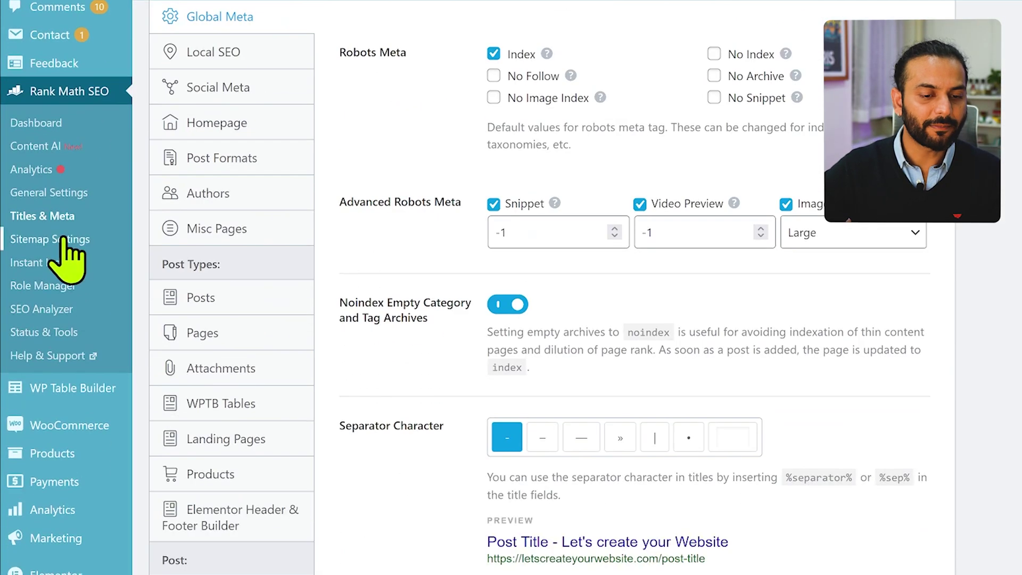
pyautogui.scroll(2, 399, 262)
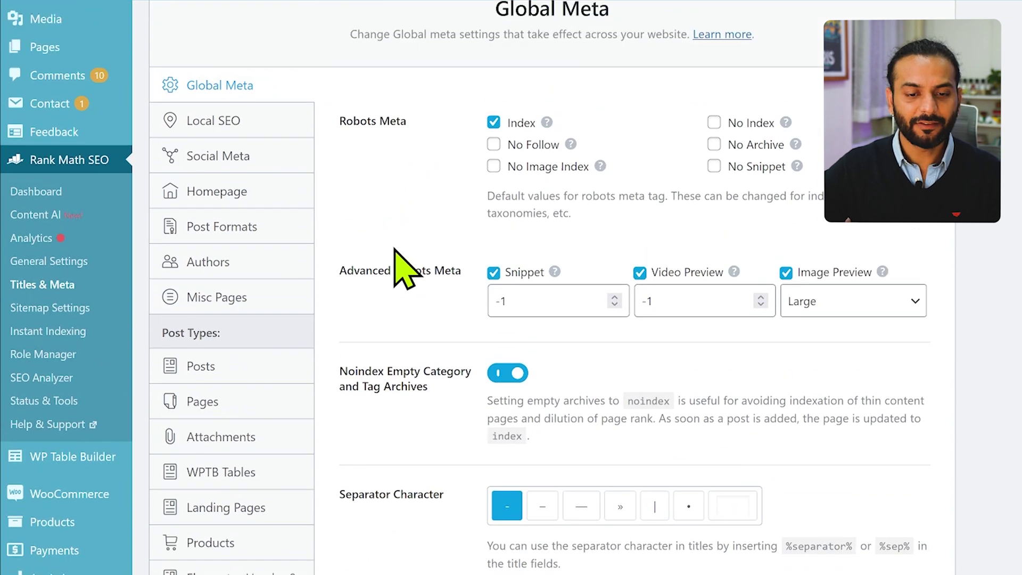
pyautogui.scroll(-3, 395, 249)
pyautogui.click(262, 165)
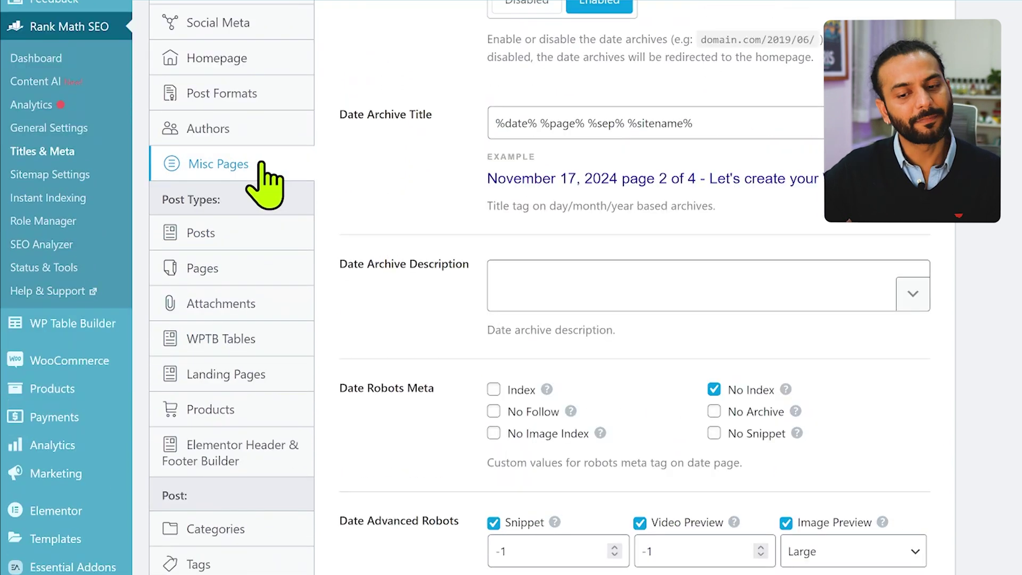
pyautogui.scroll(1, 420, 213)
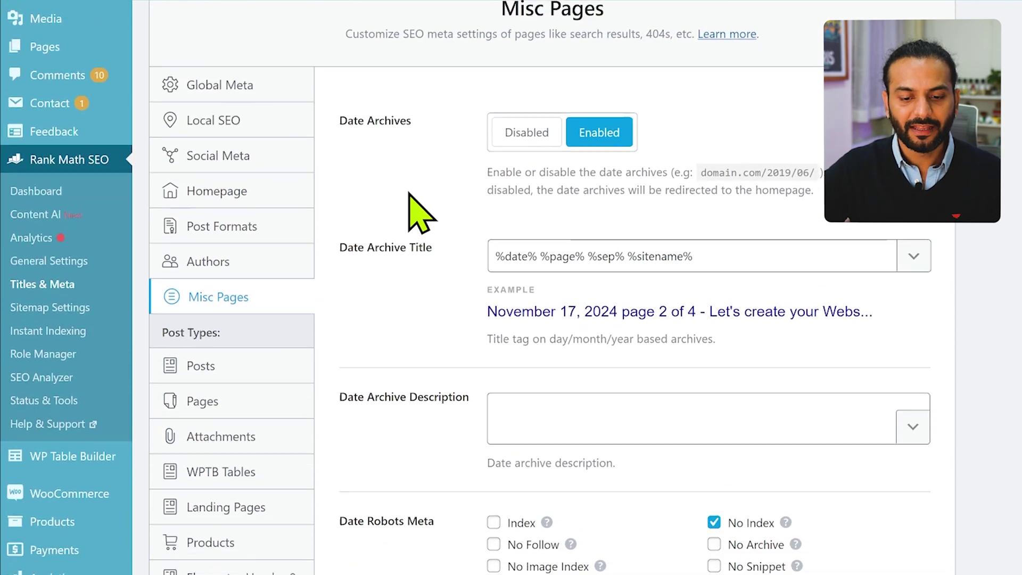
# Switch Noindex Search Results off and back on in the Misc Pages settings.
pyautogui.scroll(-5, 421, 213)
pyautogui.scroll(-6, 420, 213)
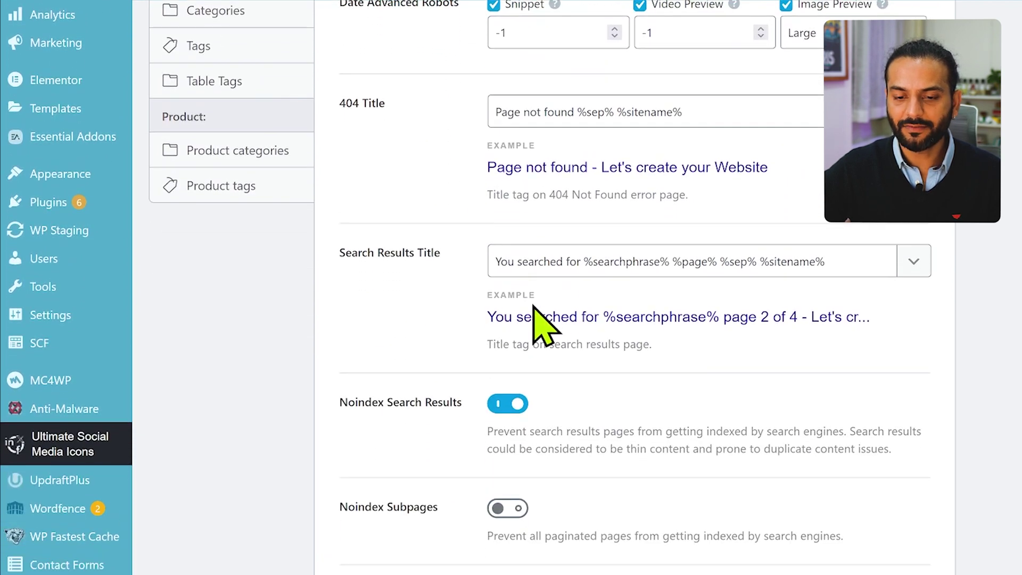
pyautogui.scroll(1, 423, 288)
pyautogui.scroll(-4, 417, 360)
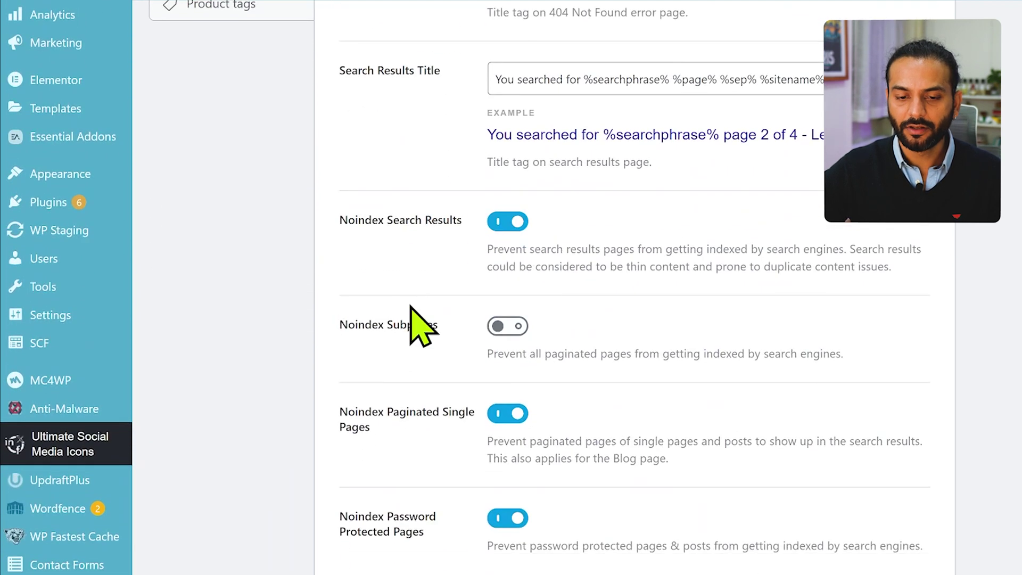
pyautogui.click(505, 222)
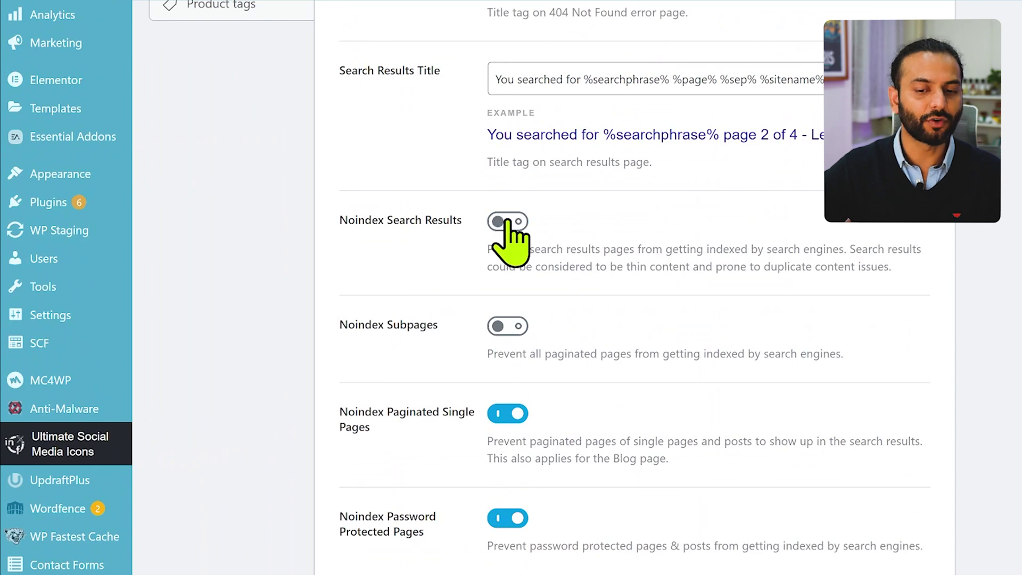
pyautogui.click(511, 221)
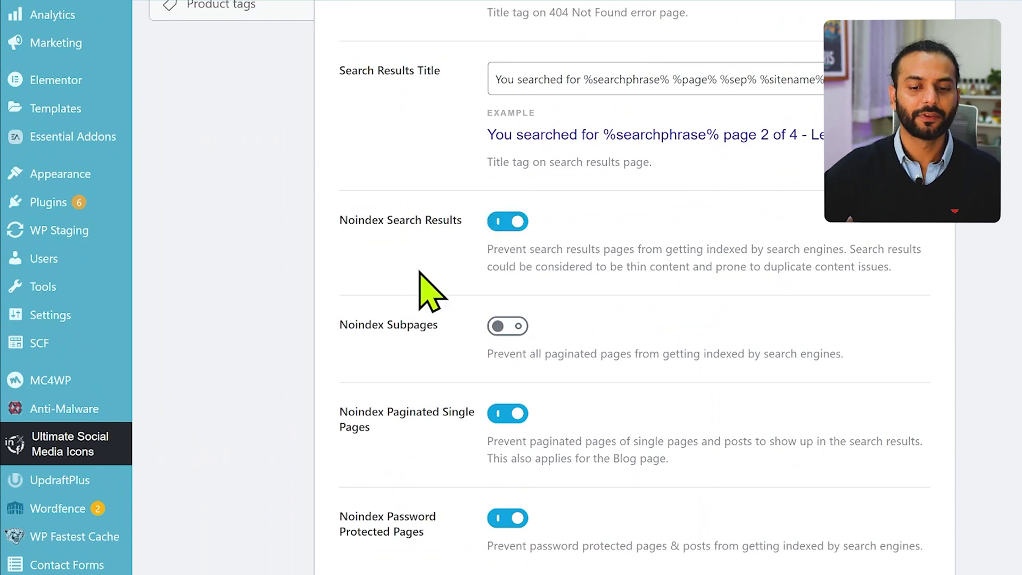
# Examine the robots meta settings for post format and tag archives in Rank Math, and open the Product tags settings.
pyautogui.scroll(-2, 426, 288)
pyautogui.scroll(4, 421, 255)
pyautogui.scroll(7, 421, 256)
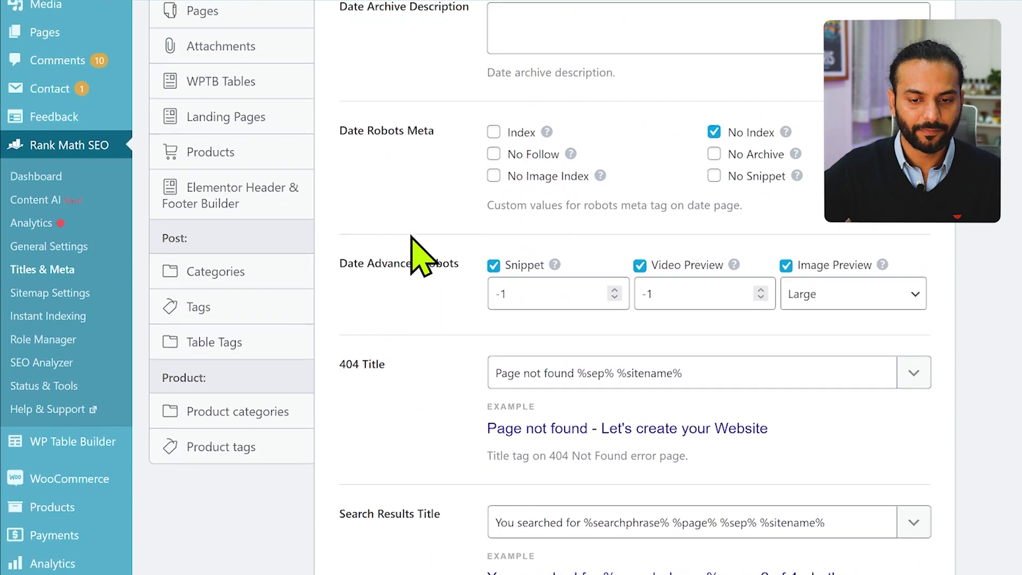
pyautogui.scroll(4, 383, 277)
pyautogui.scroll(-4, 354, 313)
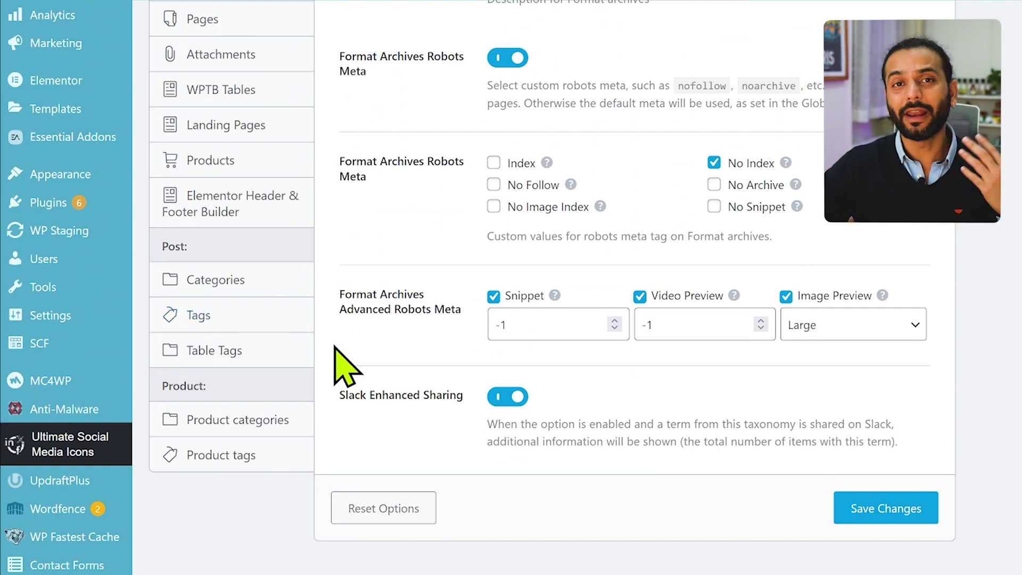
pyautogui.click(251, 314)
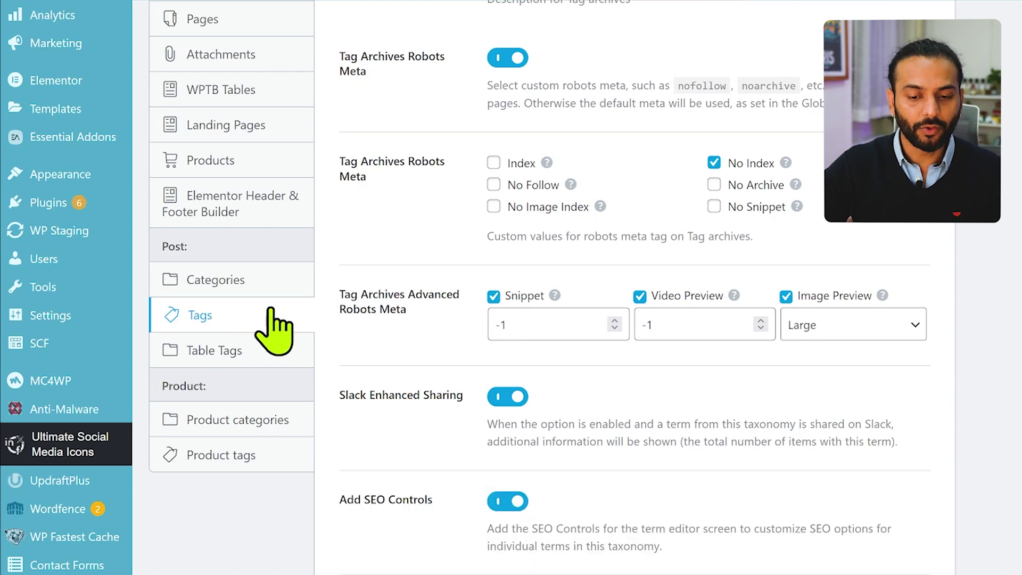
pyautogui.scroll(4, 421, 341)
pyautogui.scroll(-5, 420, 341)
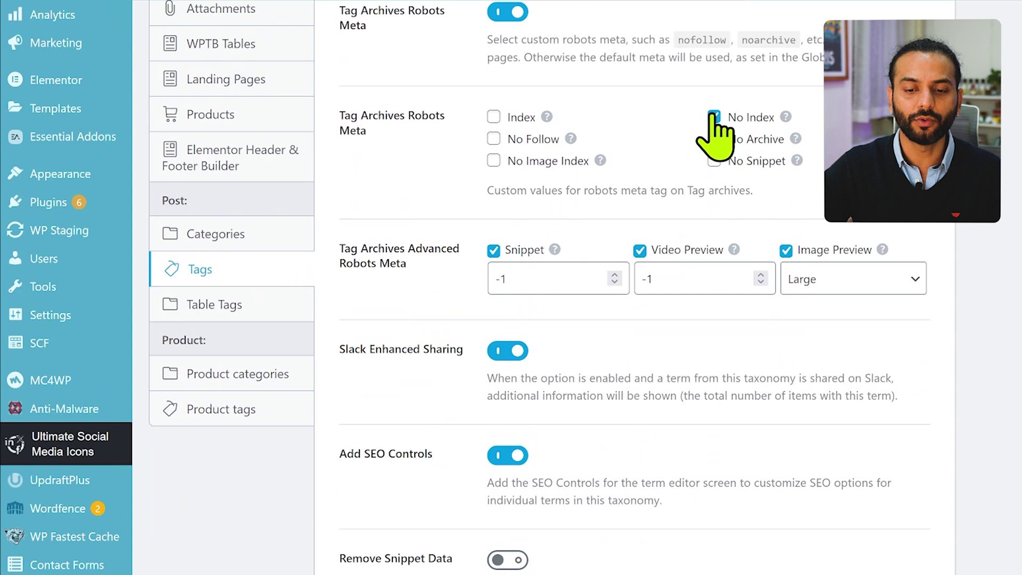
pyautogui.scroll(-1, 330, 341)
pyautogui.click(240, 366)
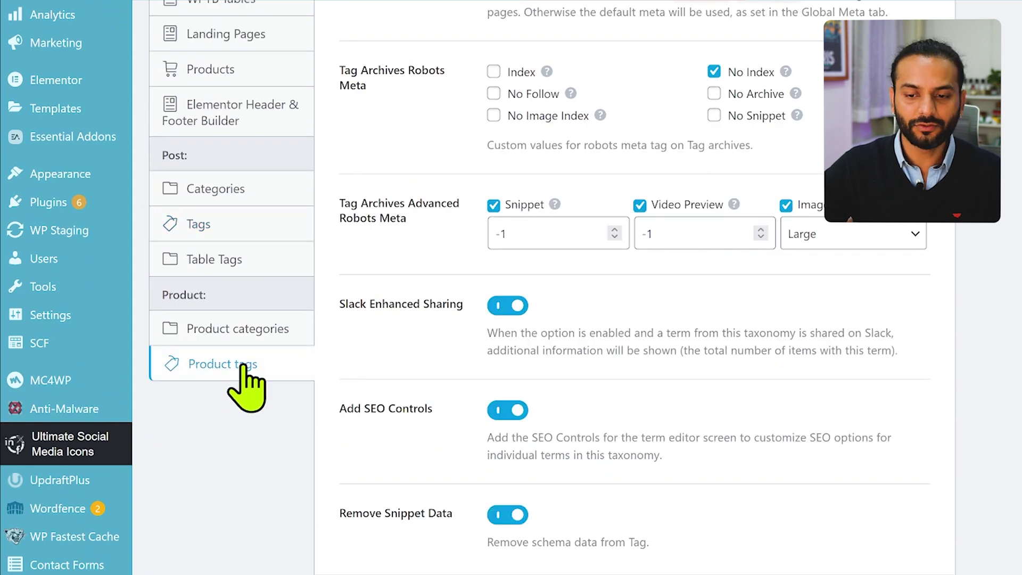
pyautogui.scroll(2, 723, 175)
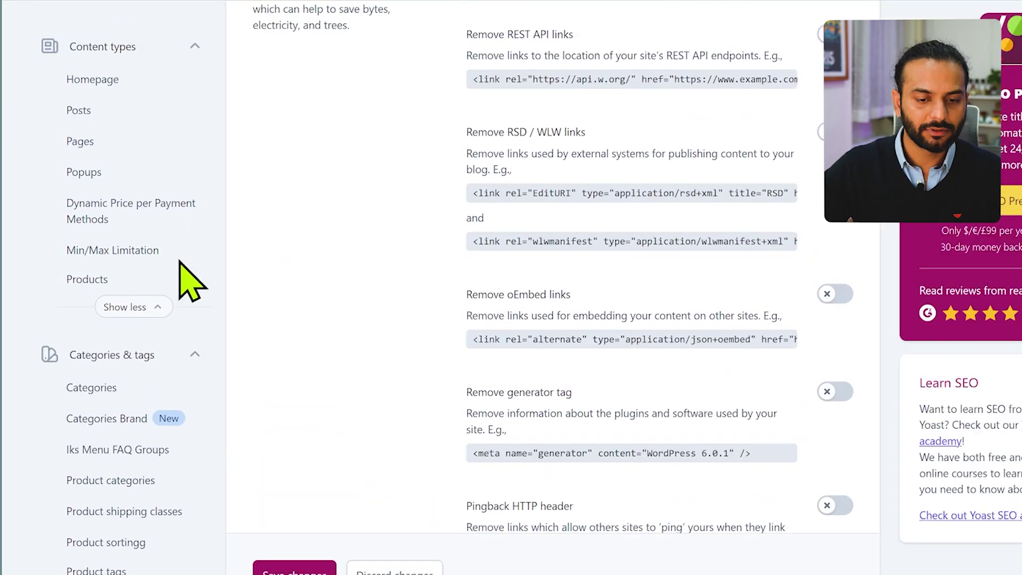
# Switch to the Yoast SEO settings and turn off Show tags in search results for the post Tags taxonomy.
pyautogui.scroll(3, 183, 271)
pyautogui.scroll(-8, 184, 272)
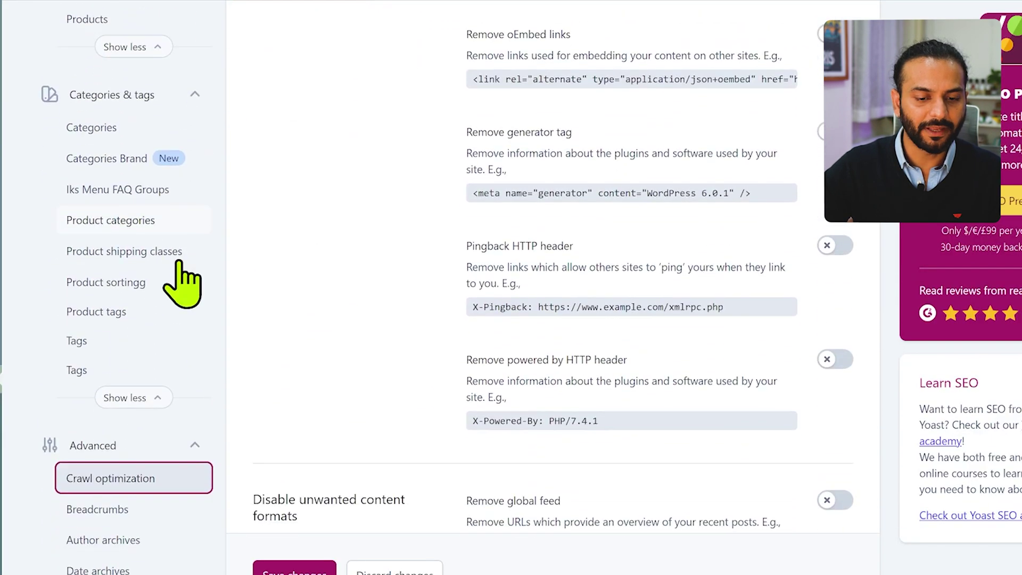
pyautogui.scroll(-1, 175, 266)
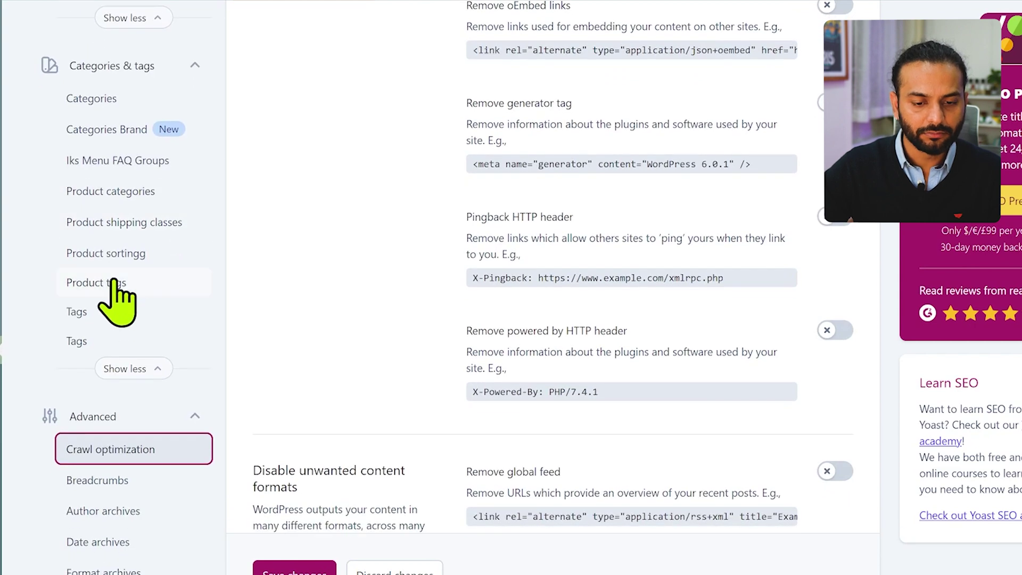
pyautogui.click(91, 311)
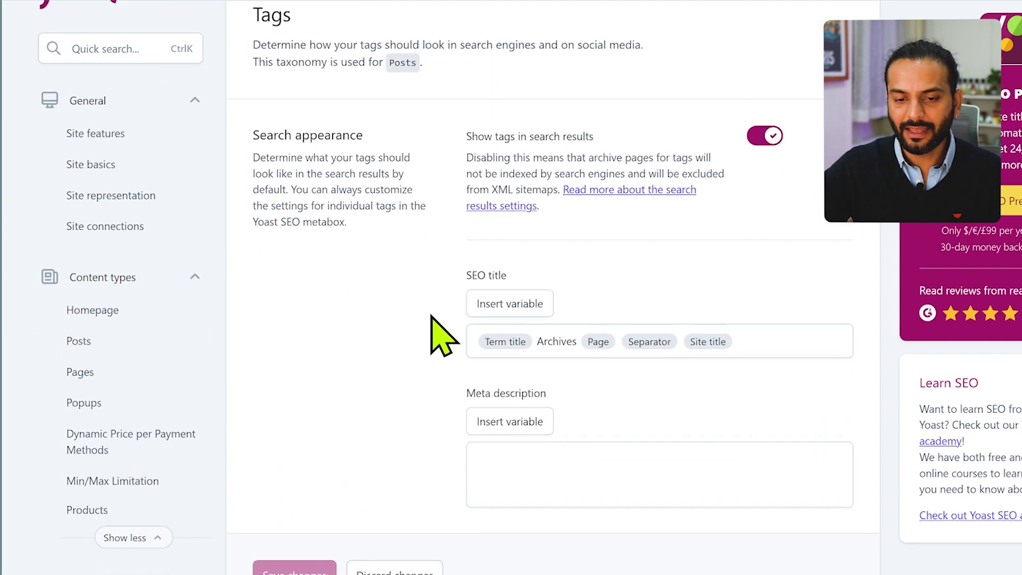
pyautogui.scroll(-1, 442, 336)
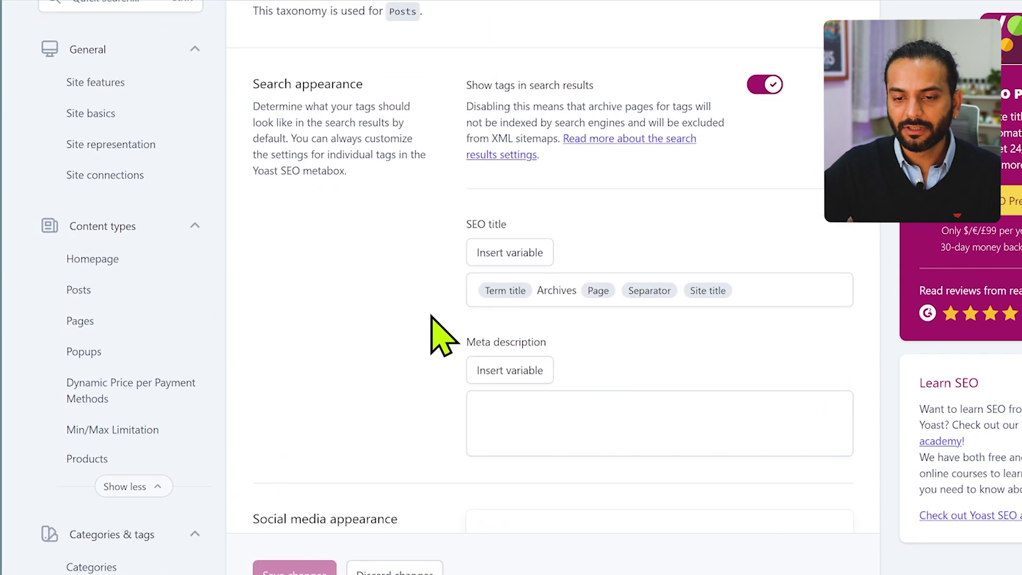
pyautogui.click(756, 88)
# Turn off Show product tags in search results in Yoast SEO's Product tags settings.
pyautogui.scroll(-9, 201, 394)
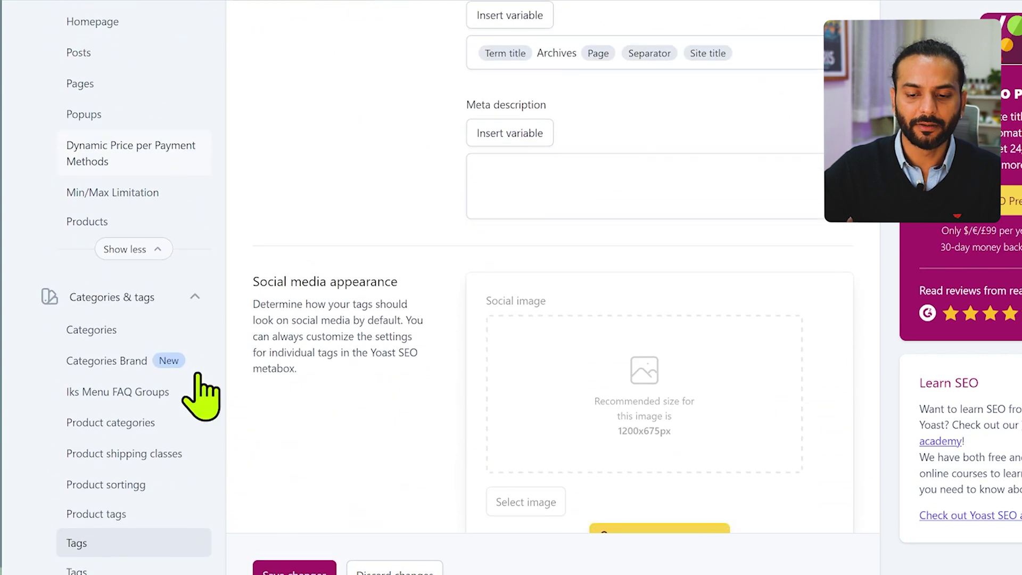
pyautogui.click(133, 299)
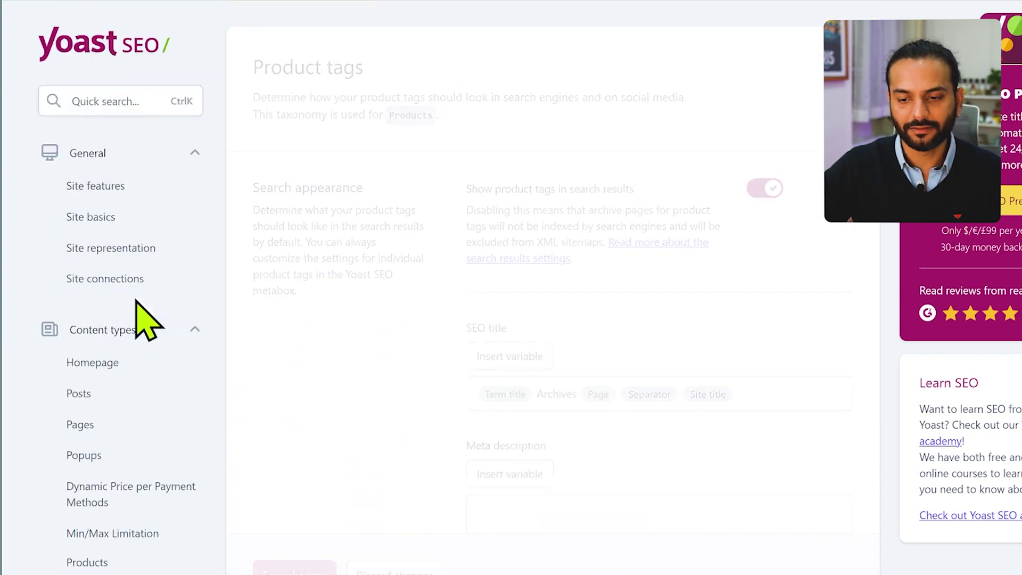
pyautogui.scroll(-4, 570, 308)
pyautogui.click(761, 112)
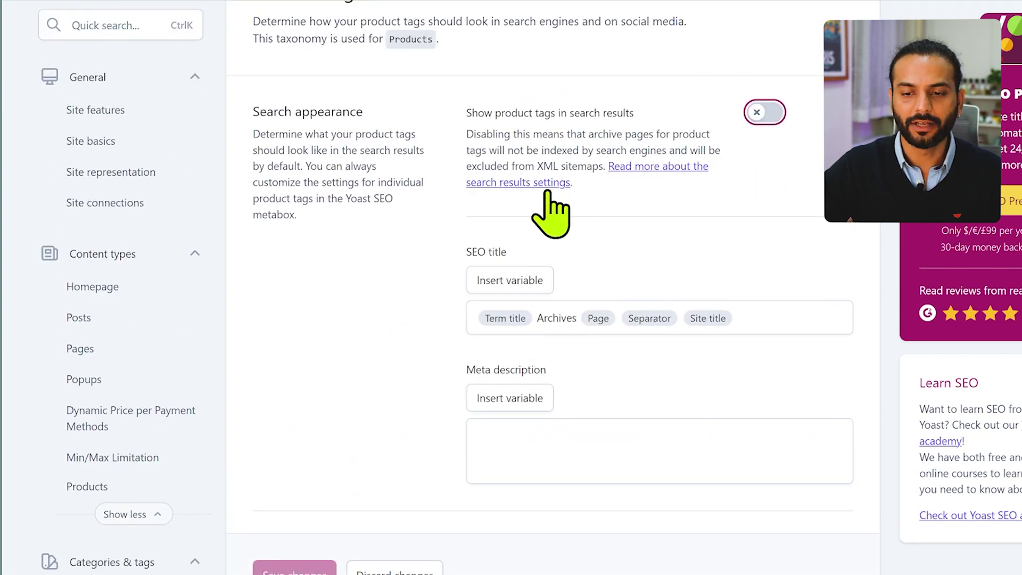
pyautogui.scroll(-12, 552, 210)
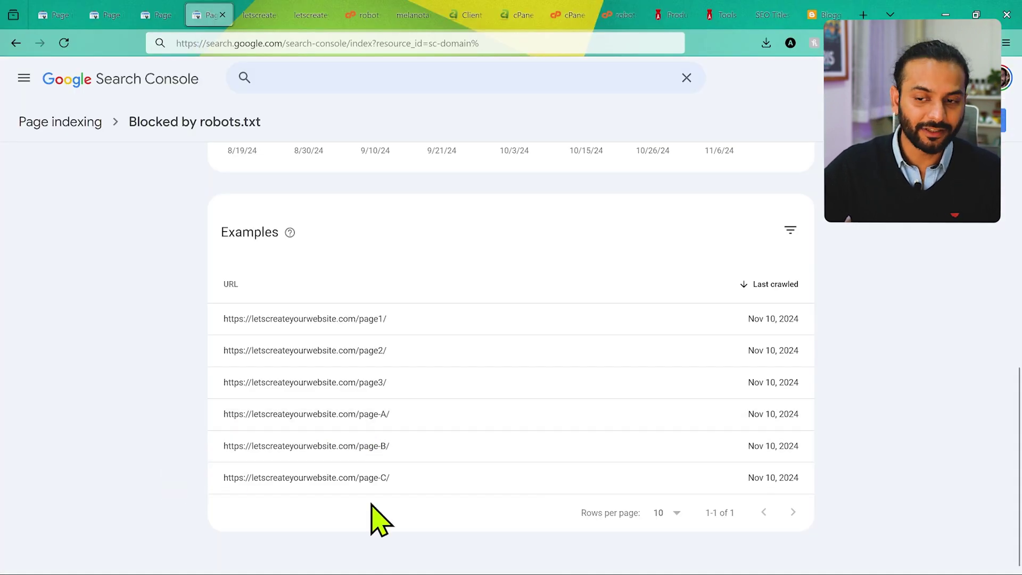
# Compare the page1 to page3 example URLs in Search Console with their Disallow lines in the robots.txt file.
pyautogui.click(826, 16)
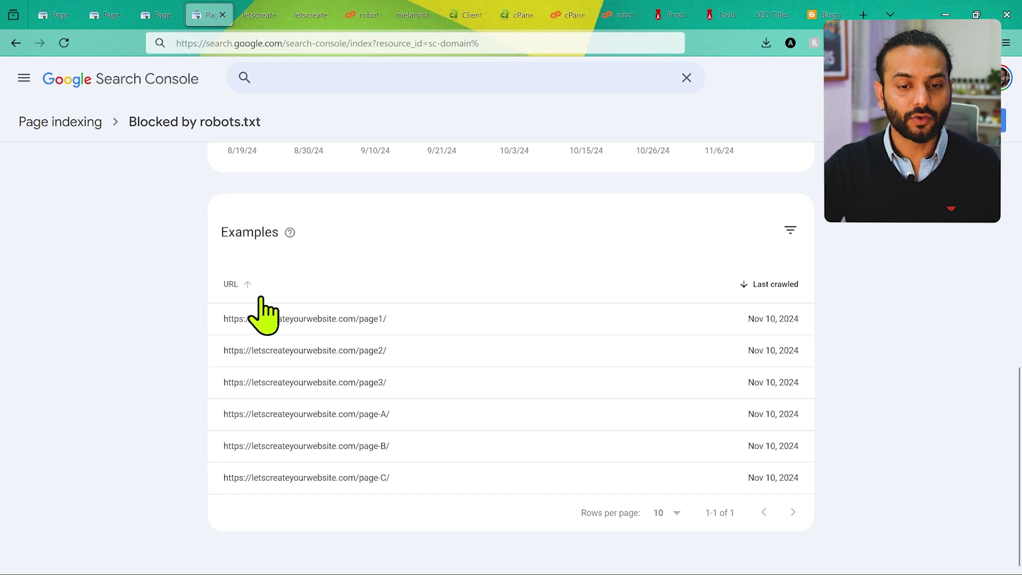
pyautogui.click(259, 16)
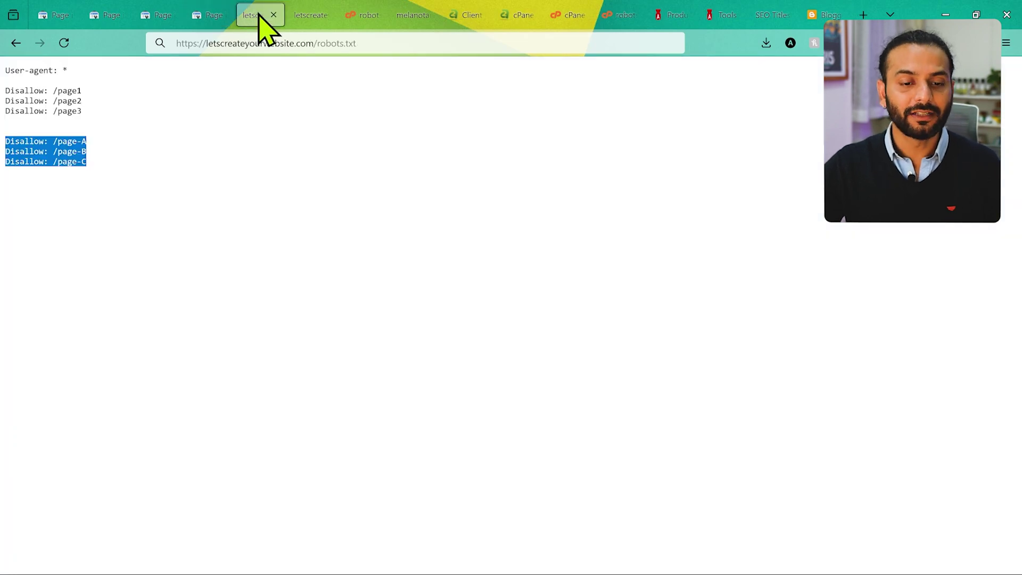
pyautogui.click(91, 107)
pyautogui.moveTo(89, 112); pyautogui.dragTo(1, 95)
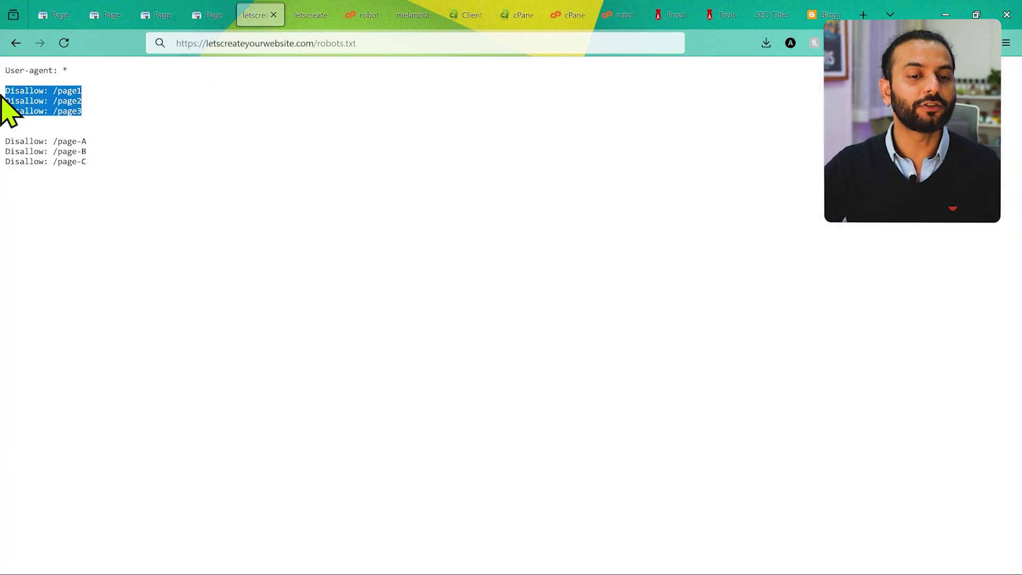
# Match the blocked page-A to page-C example URLs in Search Console to their Disallow lines in the robots.txt file.
pyautogui.click(208, 16)
pyautogui.moveTo(213, 415); pyautogui.dragTo(409, 471)
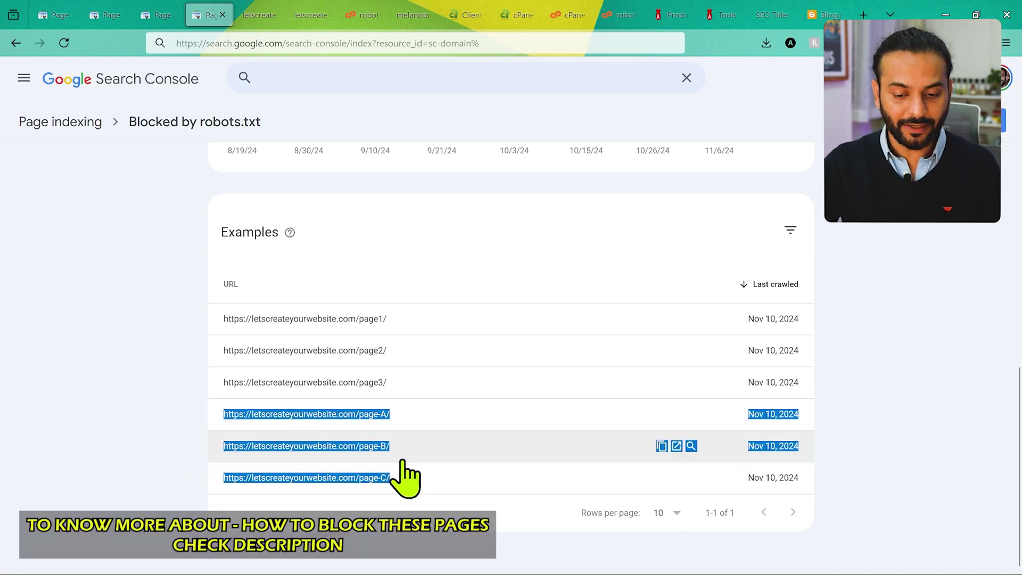
pyautogui.click(259, 15)
pyautogui.moveTo(88, 162); pyautogui.dragTo(28, 142)
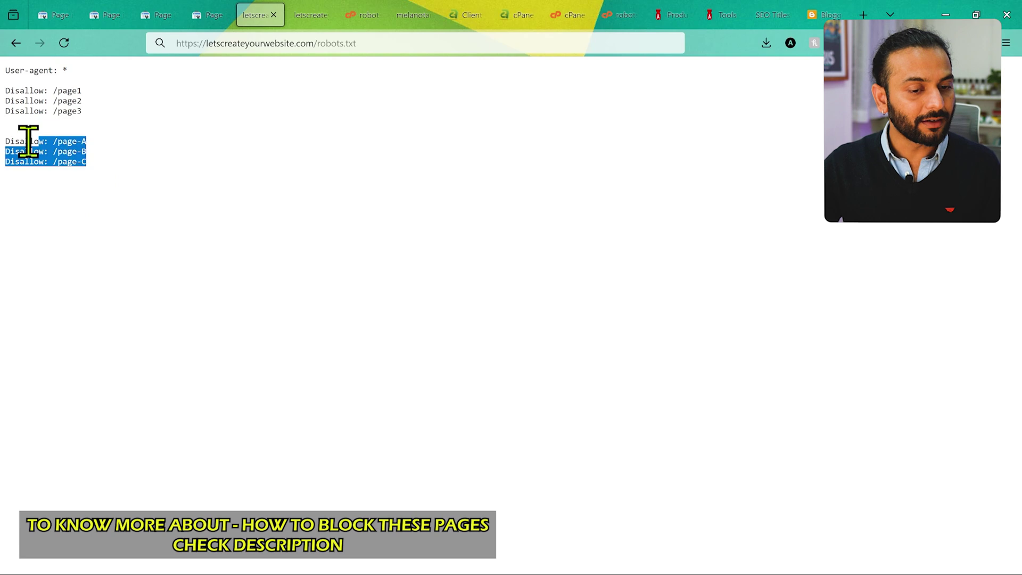